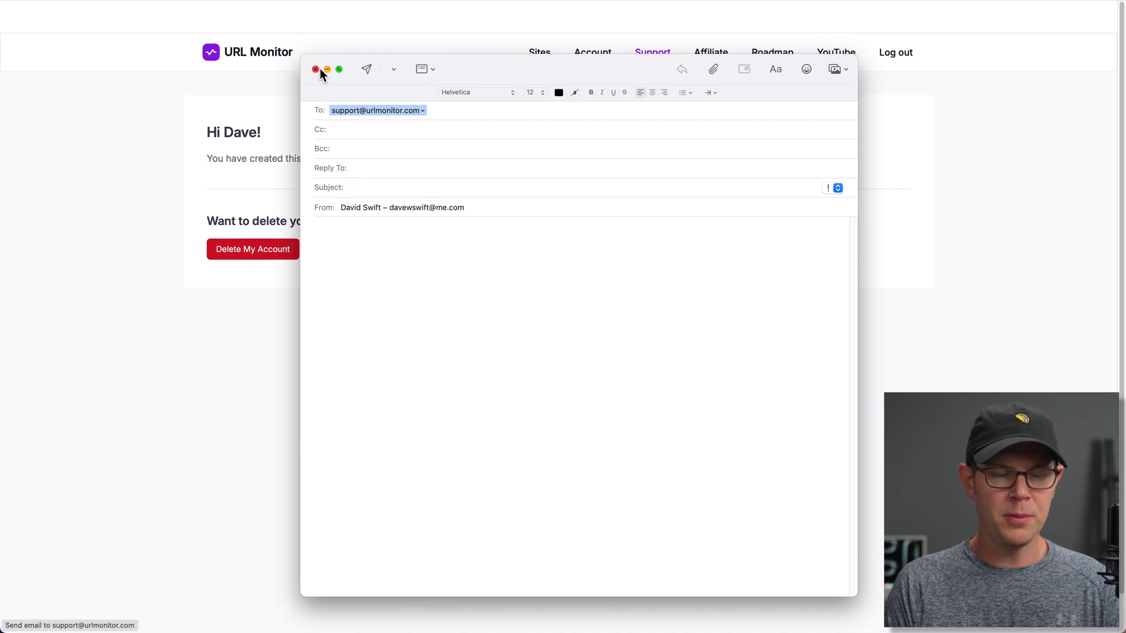
- Close the support email draft, then check the Affiliate, Roadmap and YouTube links, closing each tab
click(315, 69)
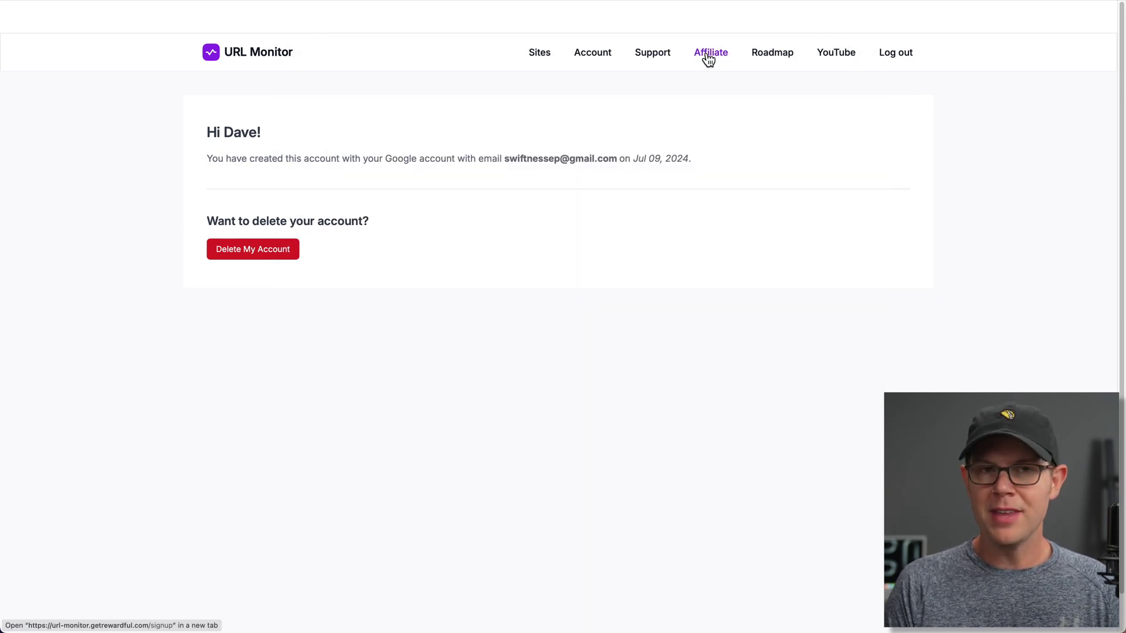
click(708, 55)
key(super+w)
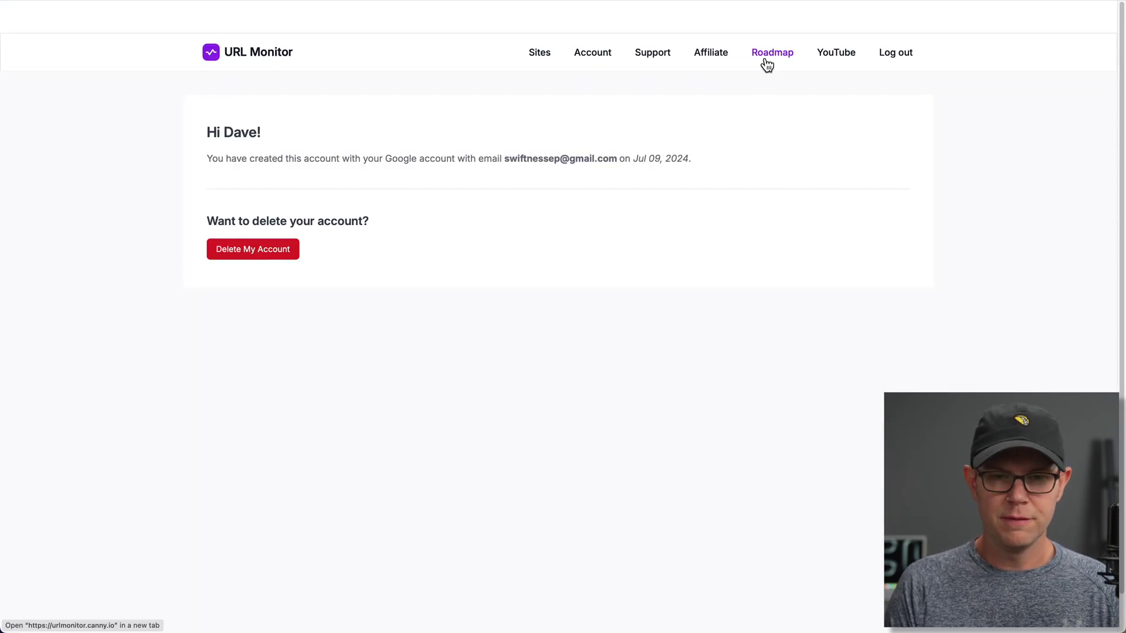
click(768, 58)
key(super+w)
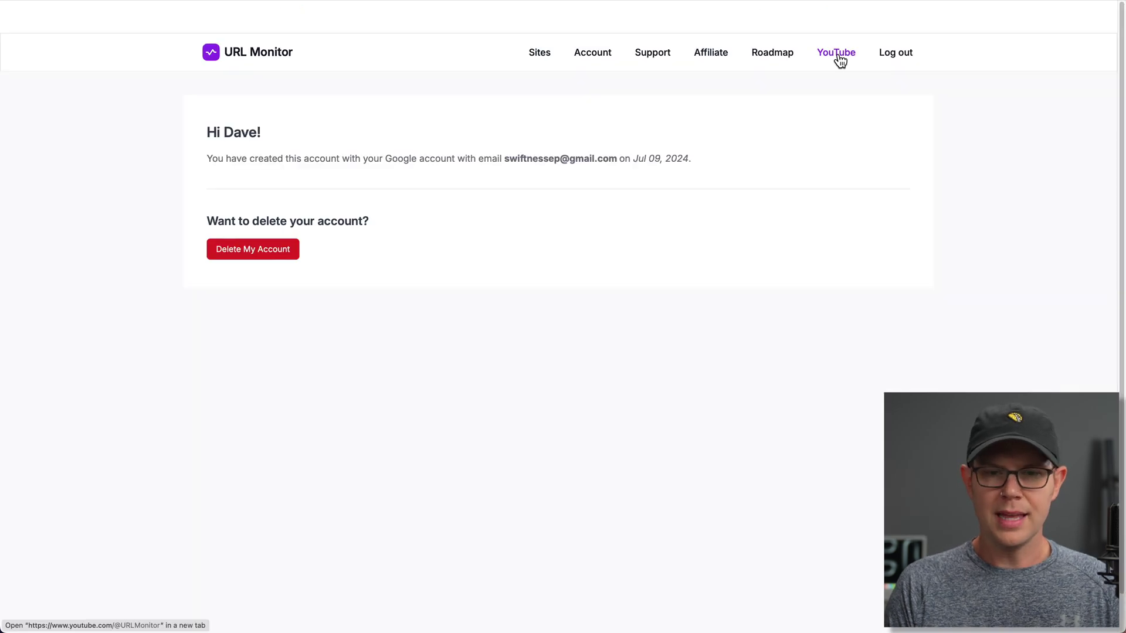
click(843, 55)
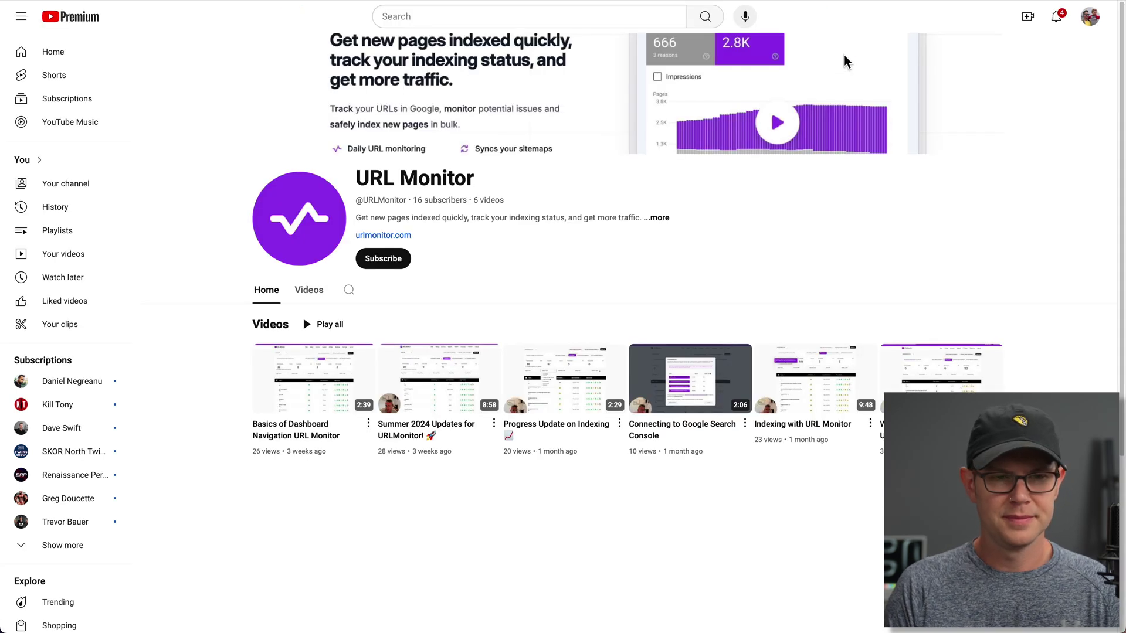
key(super+w)
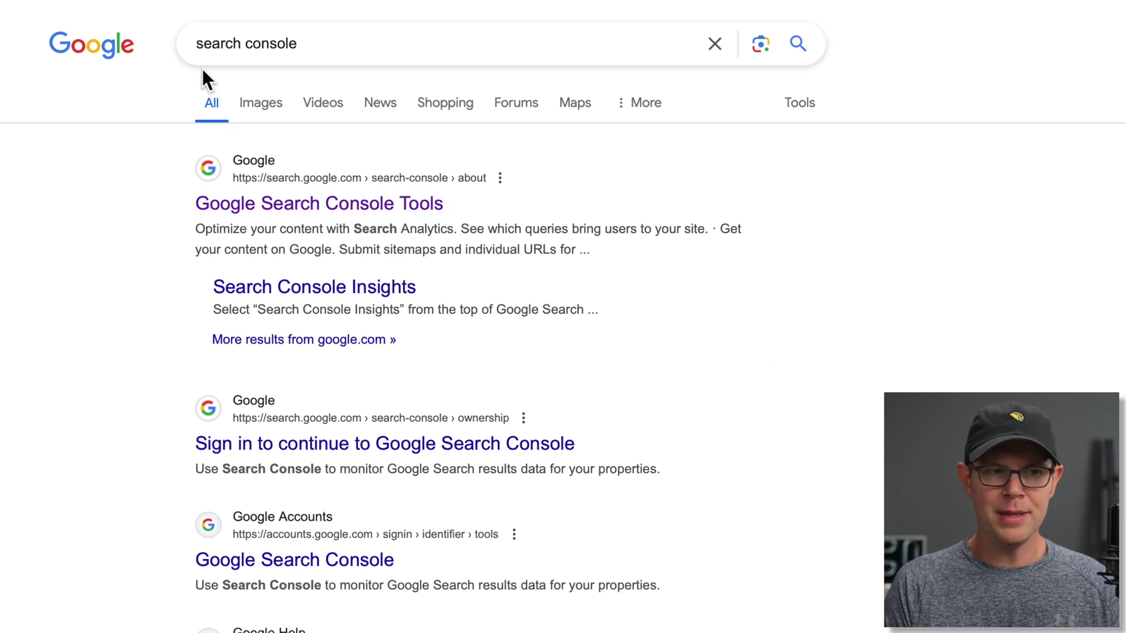
- Go from the Google Search Console Tools result to the console's empty Overview via Start now
click(346, 202)
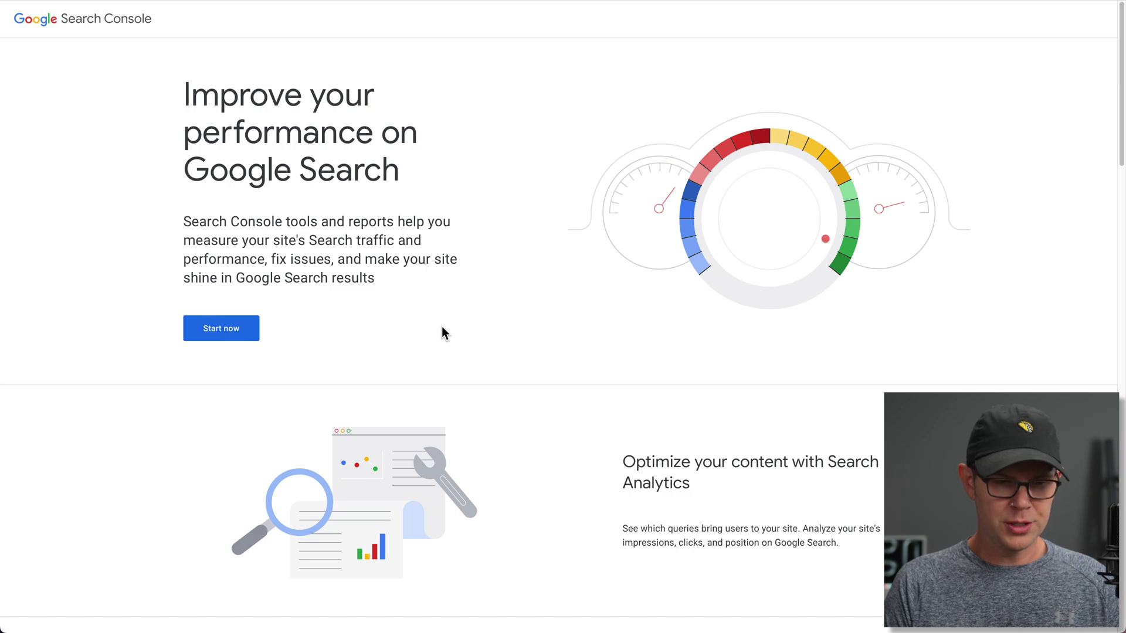
scroll(443, 332, down, 9)
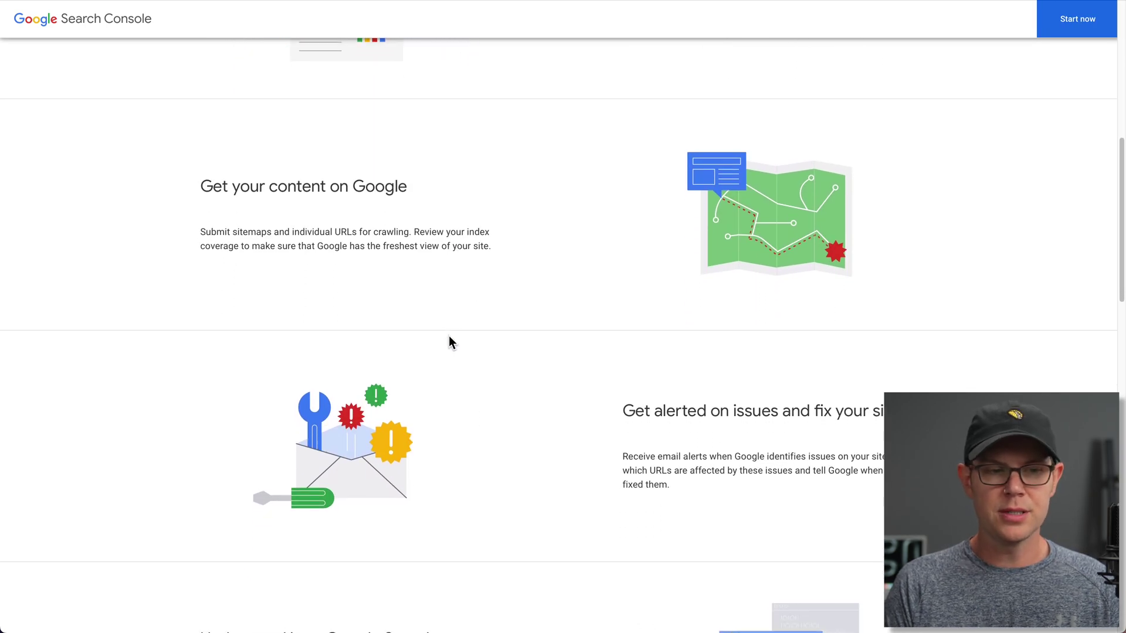
scroll(450, 342, down, 3)
scroll(449, 339, up, 12)
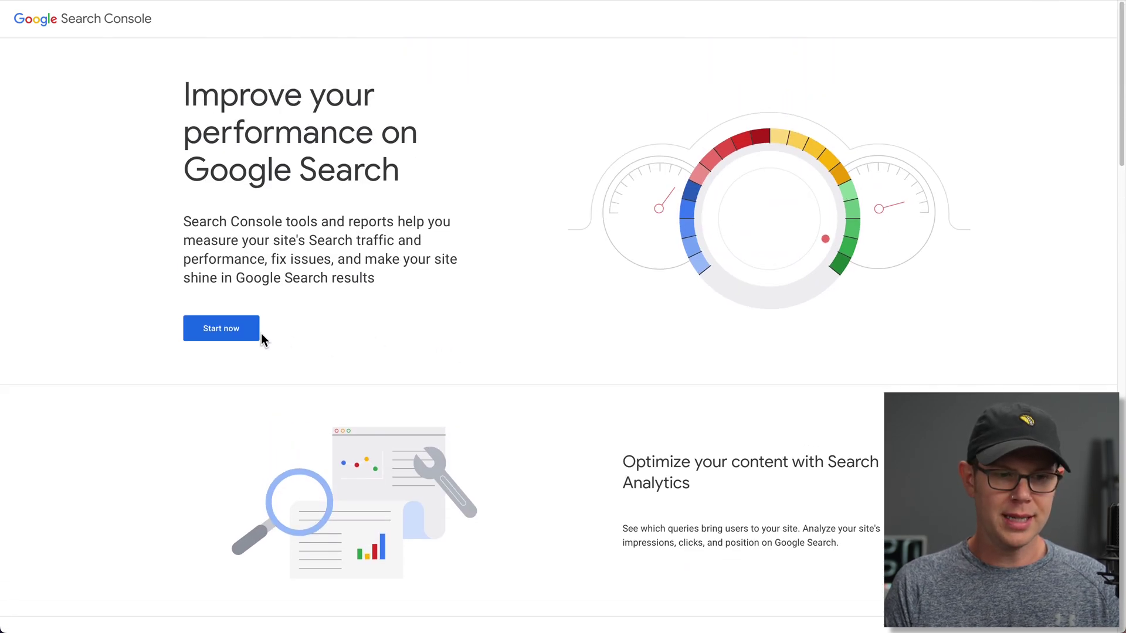
click(238, 327)
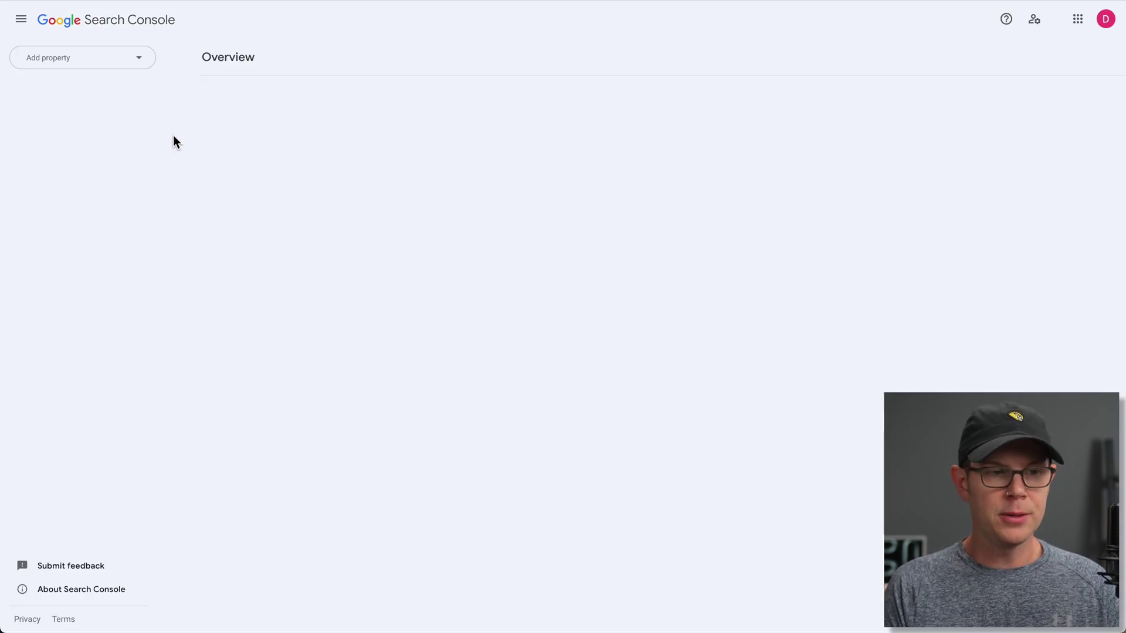
- Add nimblesound.com as a new Domain property to reach its DNS verification step
click(98, 63)
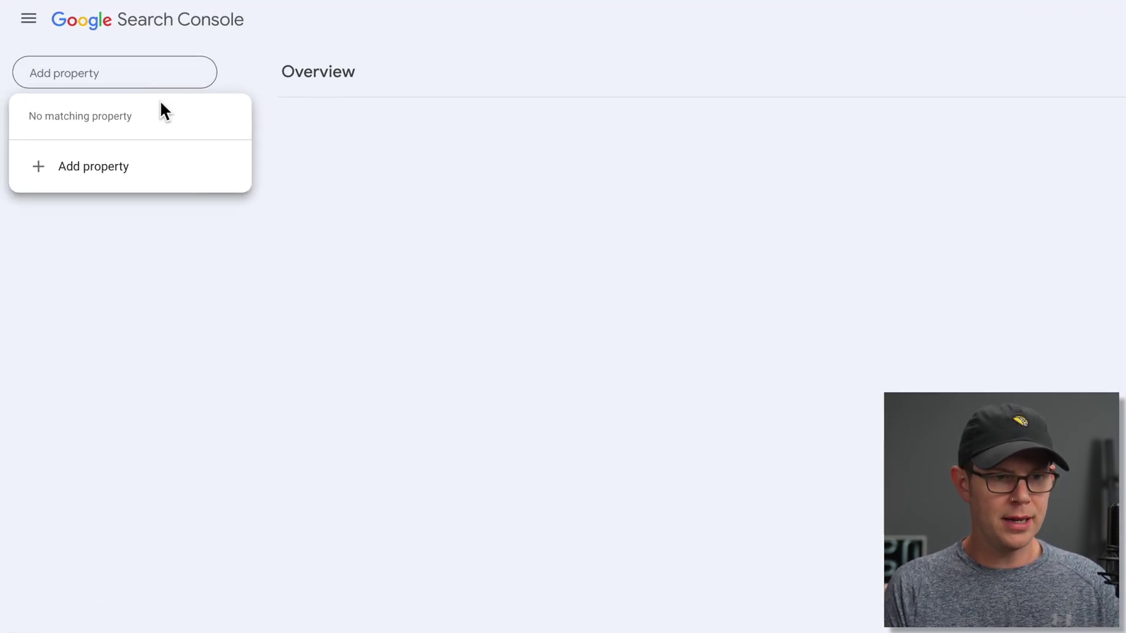
click(114, 169)
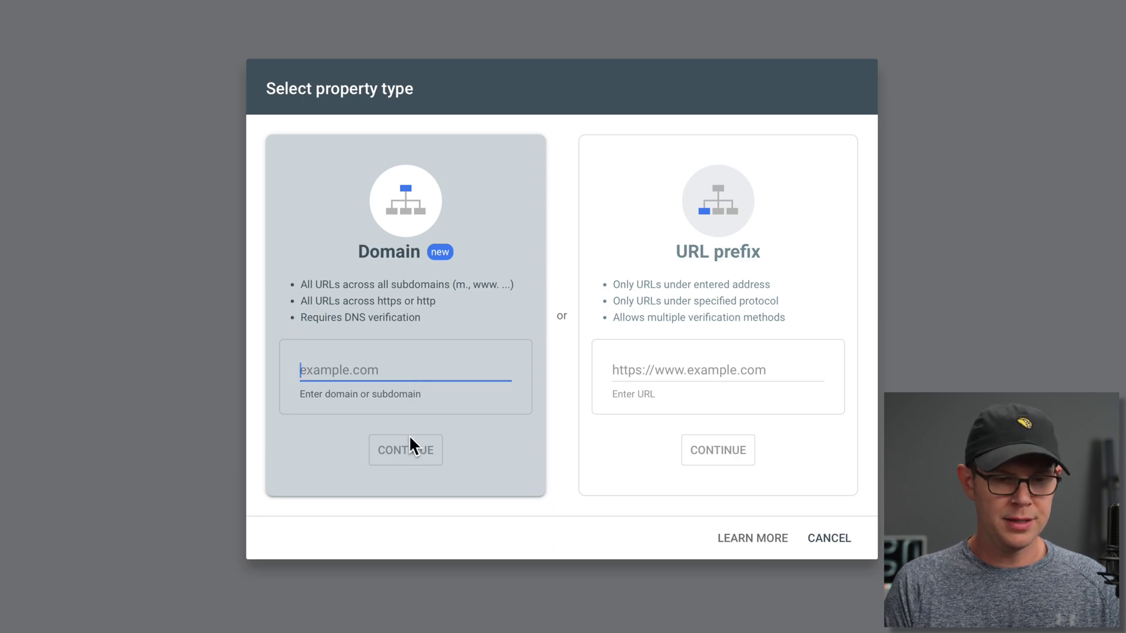
text(nim)
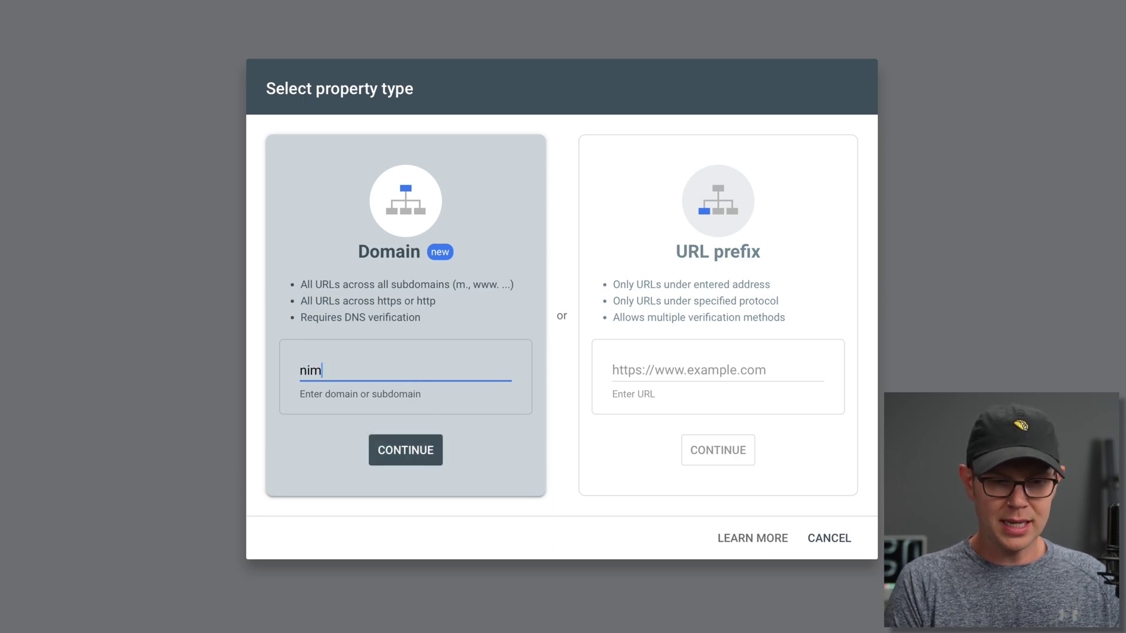
text(blesound.com)
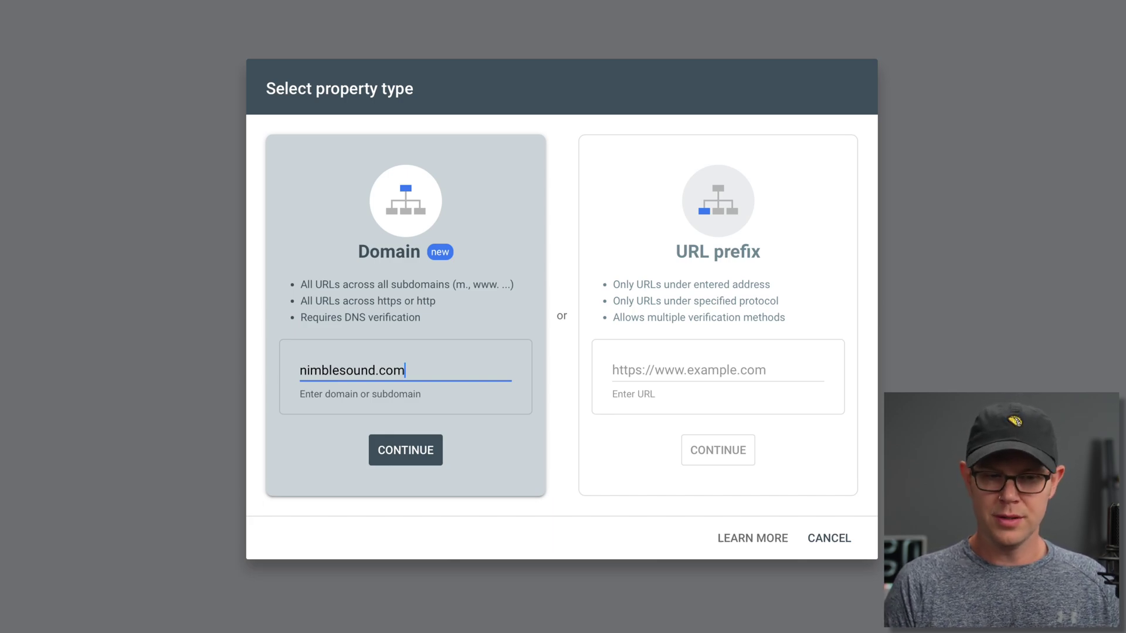
click(406, 456)
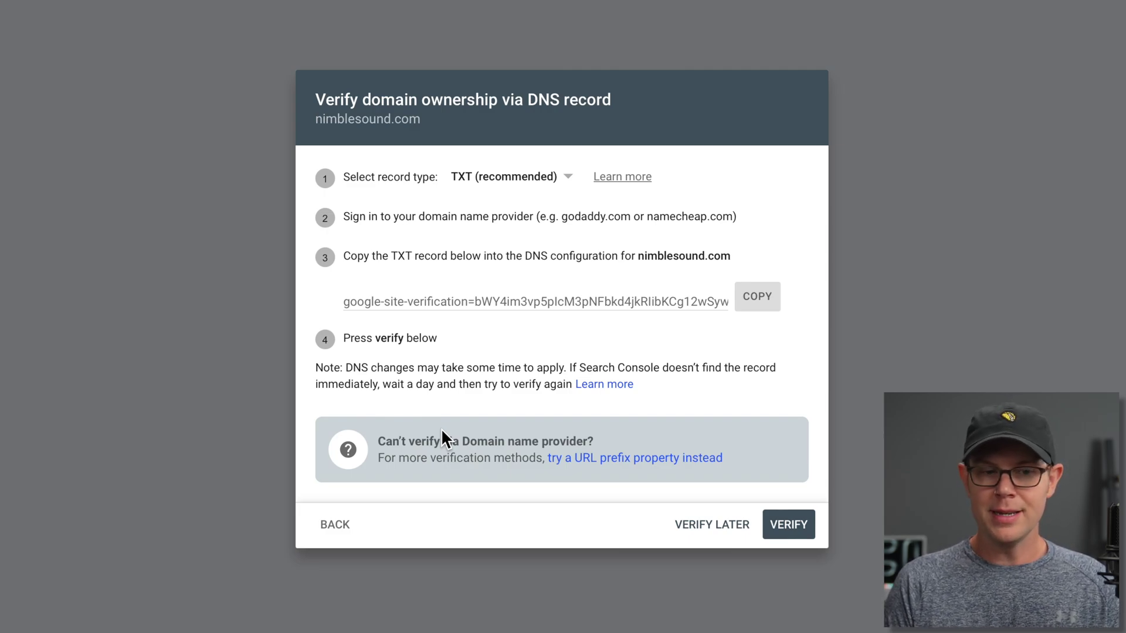
- Copy the TXT verification record for nimblesound.com
click(755, 300)
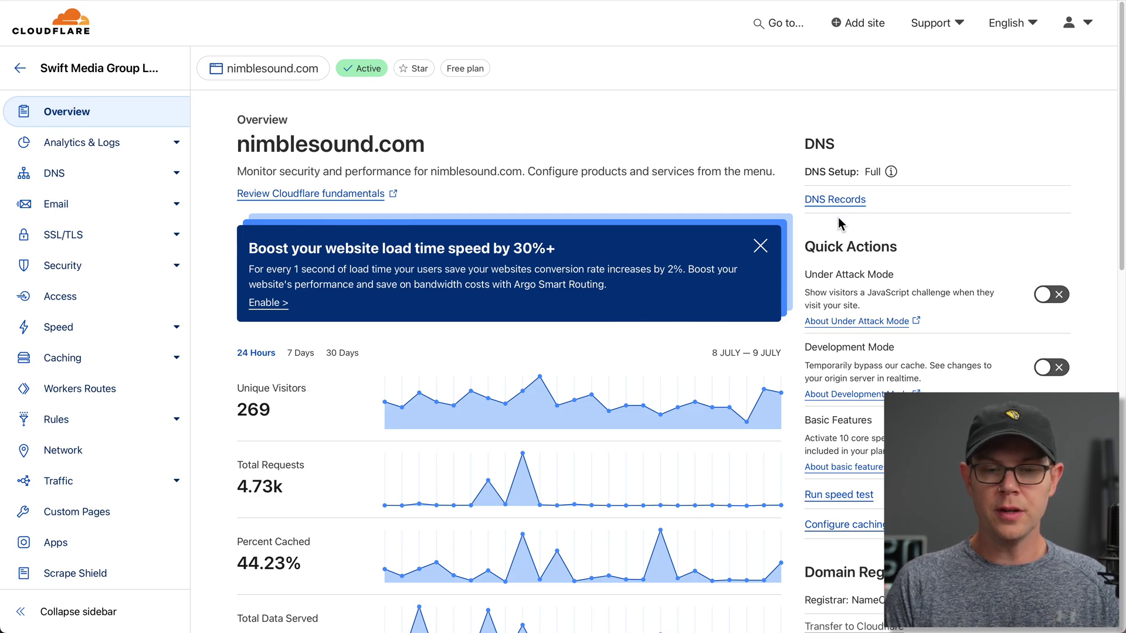
- Start a new TXT-type DNS record for nimblesound.com in Cloudflare
click(839, 200)
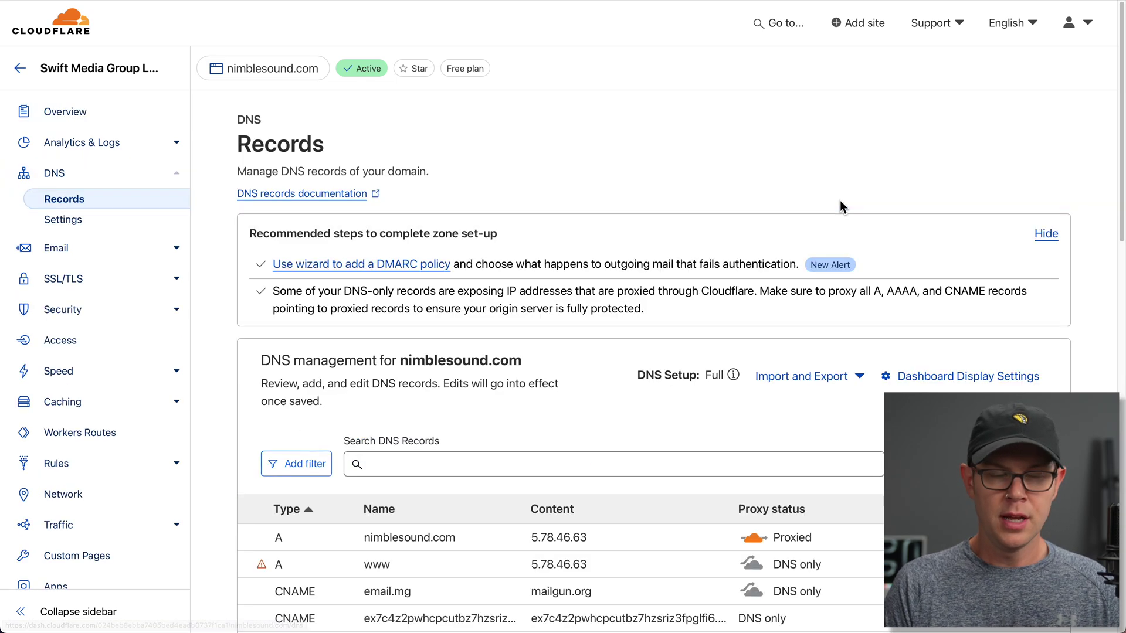
scroll(790, 245, down, 2)
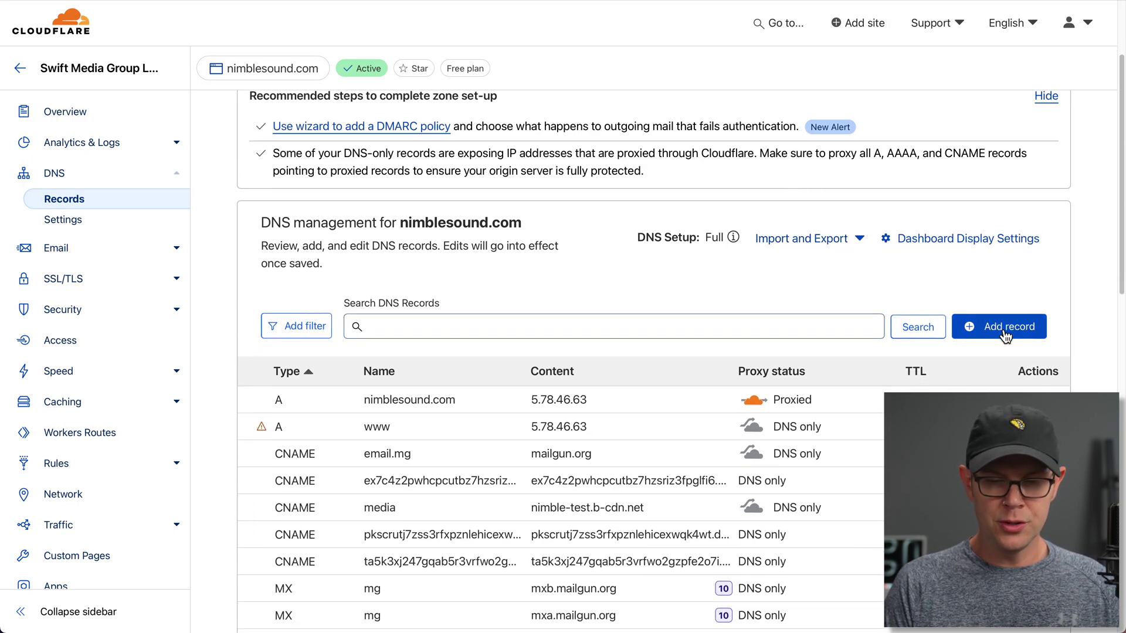
click(966, 329)
click(316, 421)
text(txt)
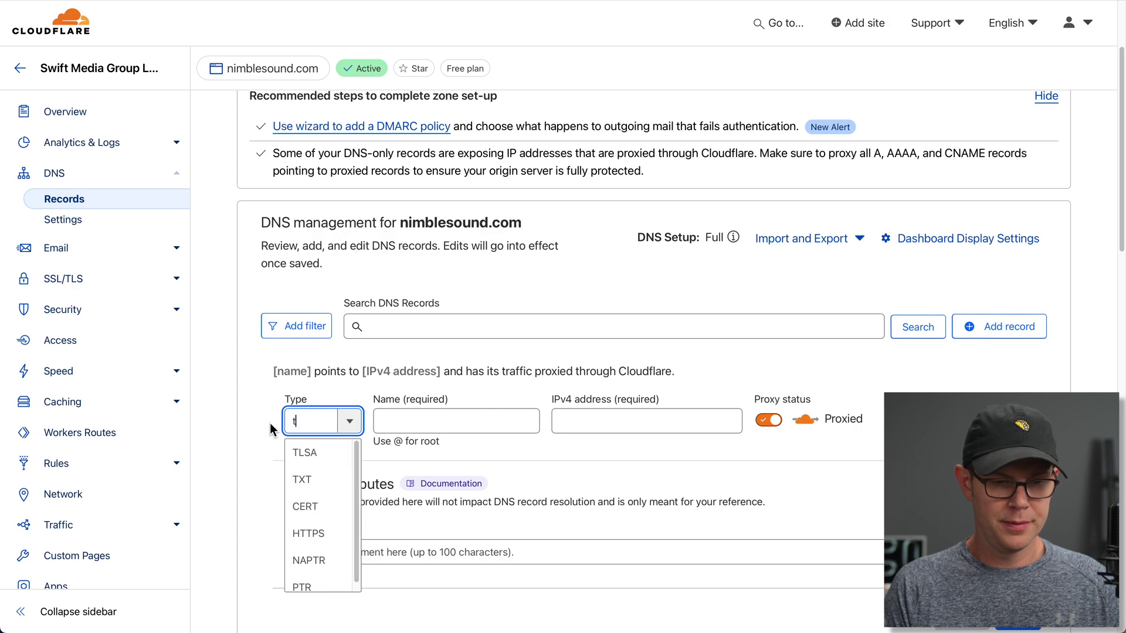
key(Return)
click(543, 418)
- Save the TXT record with name @ and the pasted Google verification value
text(@)
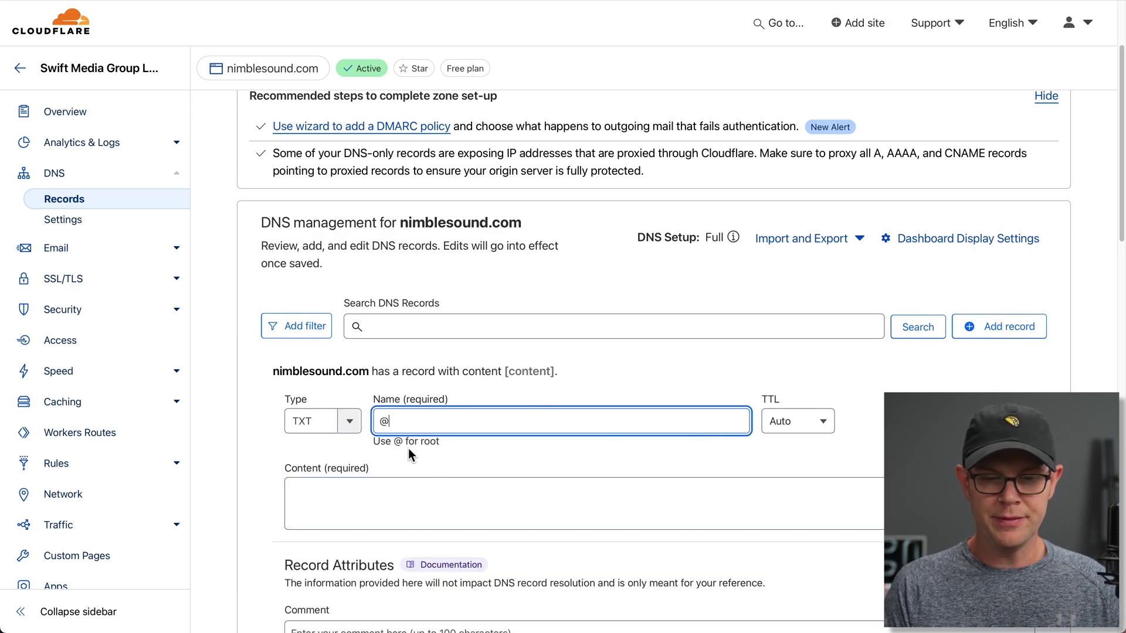
click(399, 488)
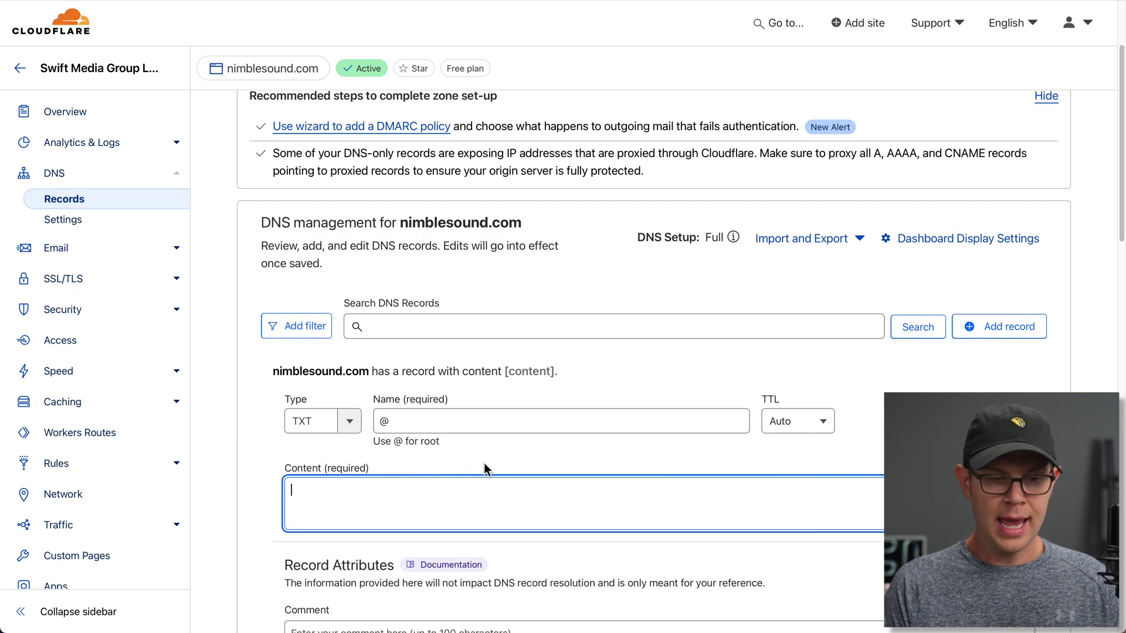
text(google-site-verification=bWY4im3vp5plcM3pNFbkd4jkRlibKCg12wSywl0_TuU)
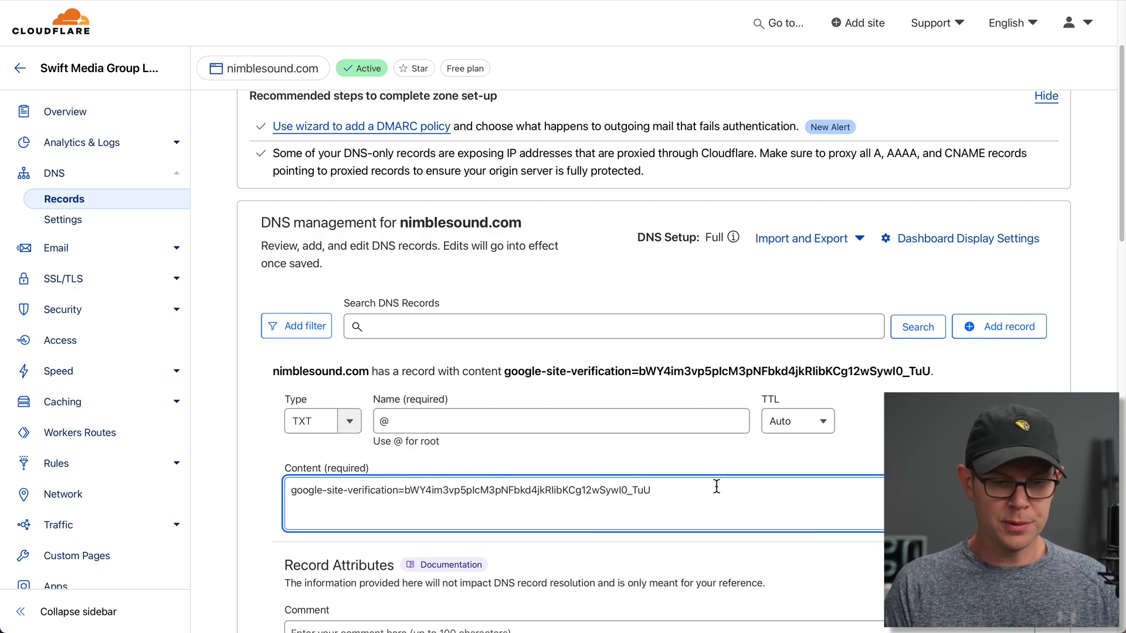
scroll(716, 485, down, 2)
click(1020, 595)
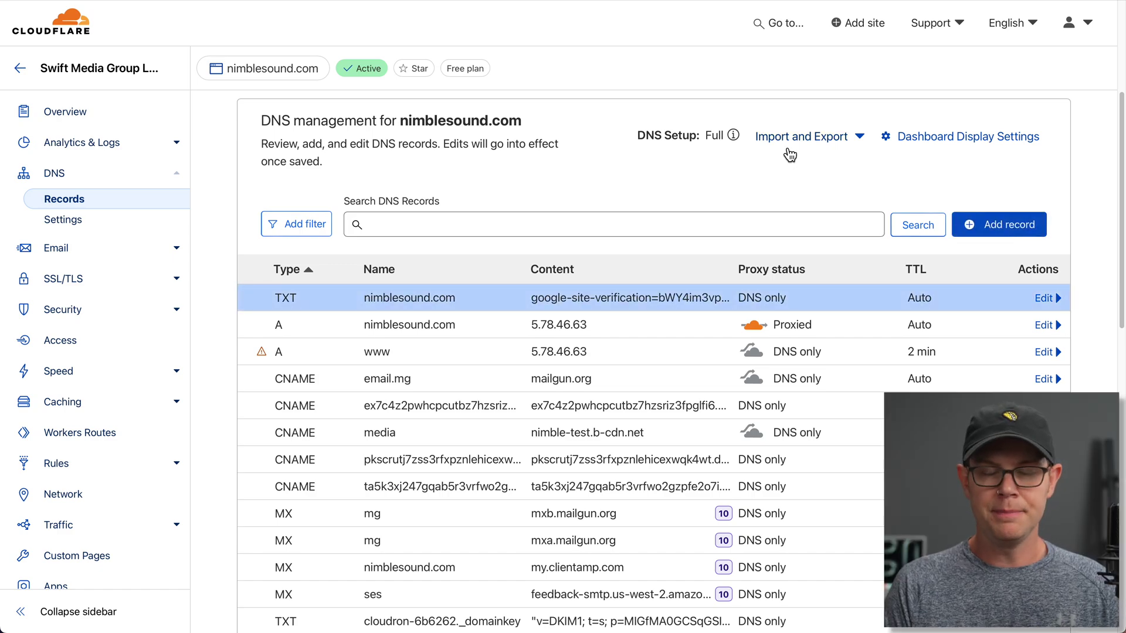
click(883, 3)
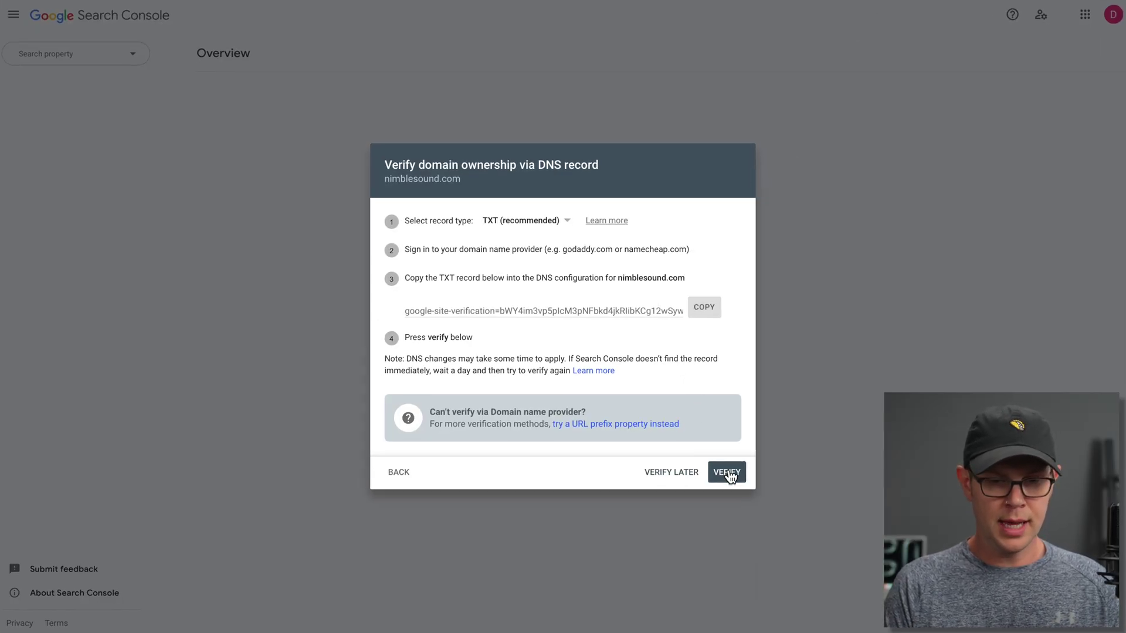
- Verify ownership of nimblesound.com via the DNS record and go to the property
click(728, 473)
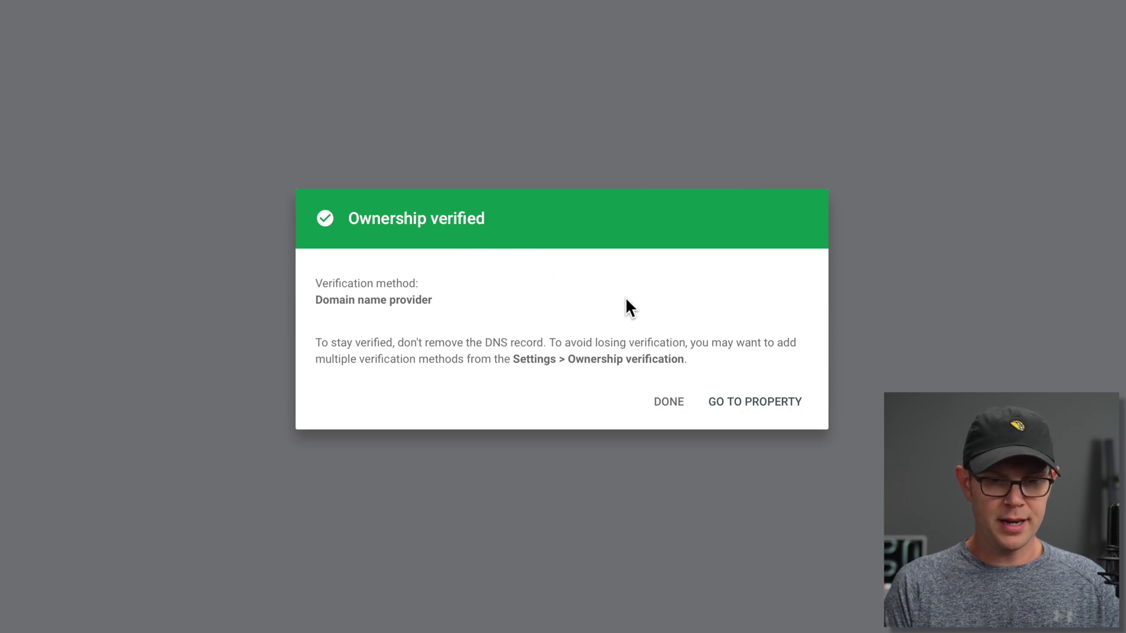
click(748, 415)
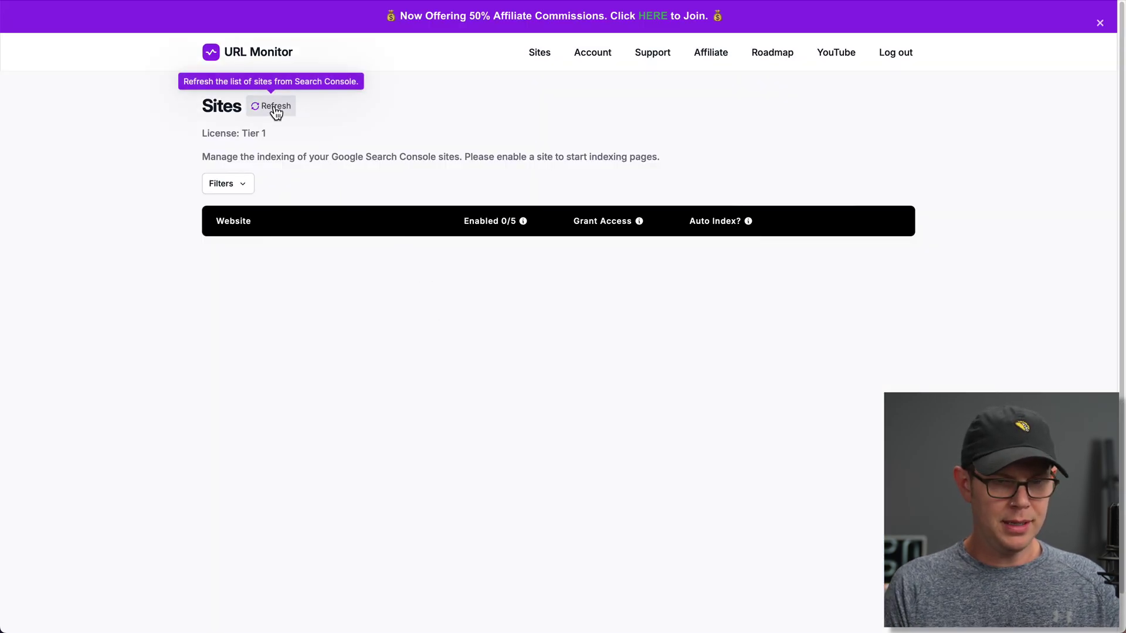
- Refresh the Sites list and enable nimblesound.com, making 1/5 sites enabled
click(275, 110)
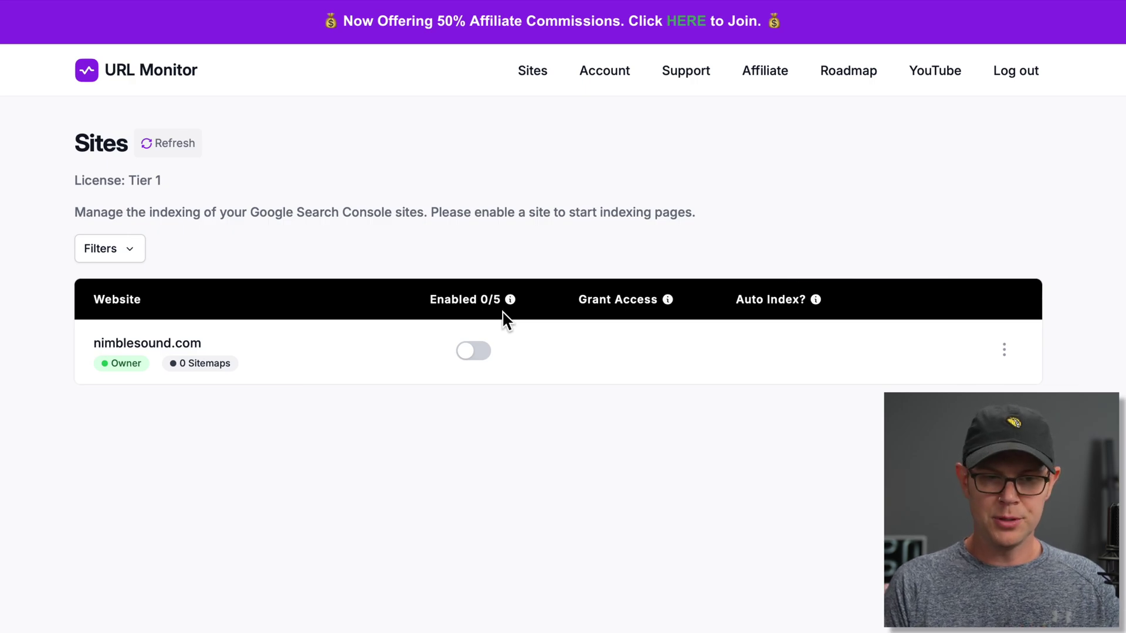
click(475, 352)
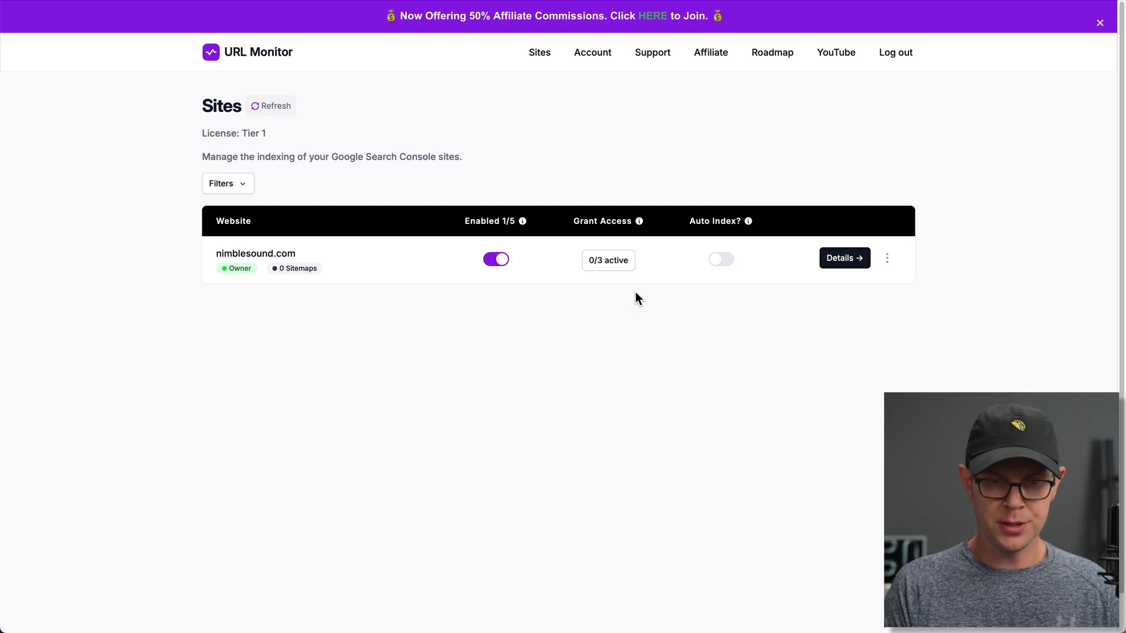
- Open nimblesound.com's '0/3 active' Grant Access service accounts
click(616, 266)
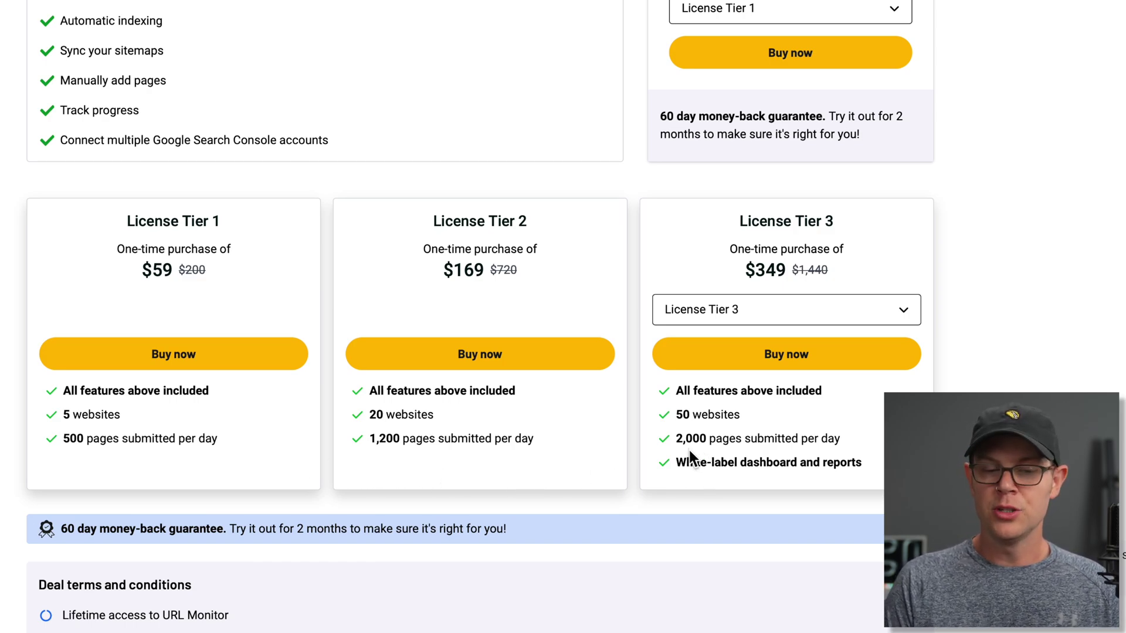
- Change the third pricing card from License Tier 3 to License Tier 4 at $499
click(746, 317)
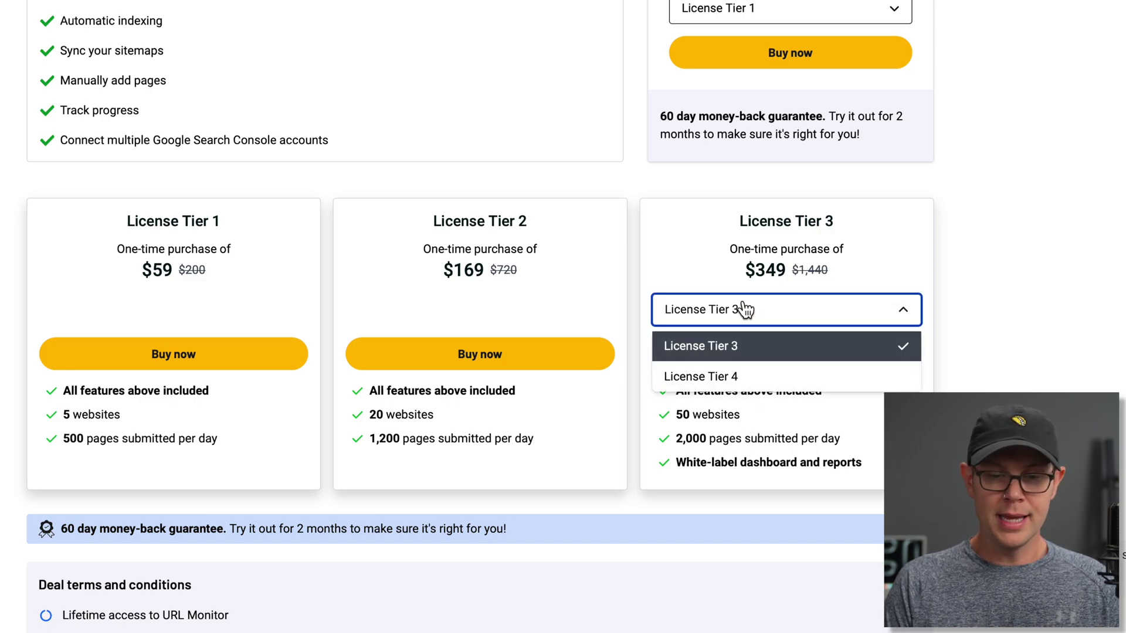
click(756, 378)
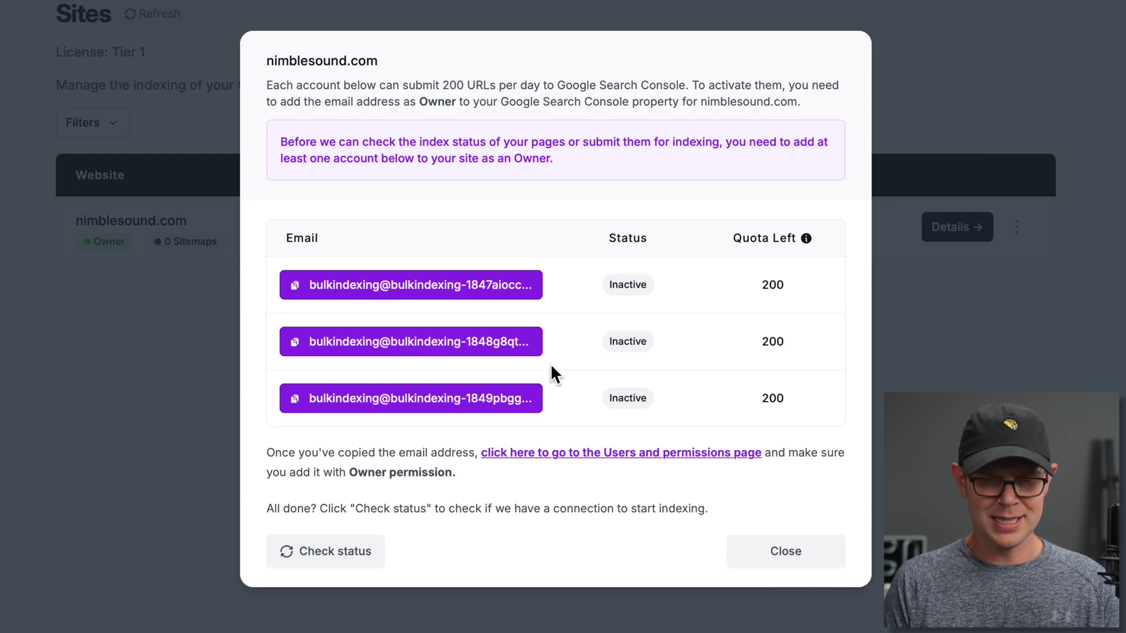
- Copy the first, second and third service-account email addresses from the accounts dialog
click(306, 297)
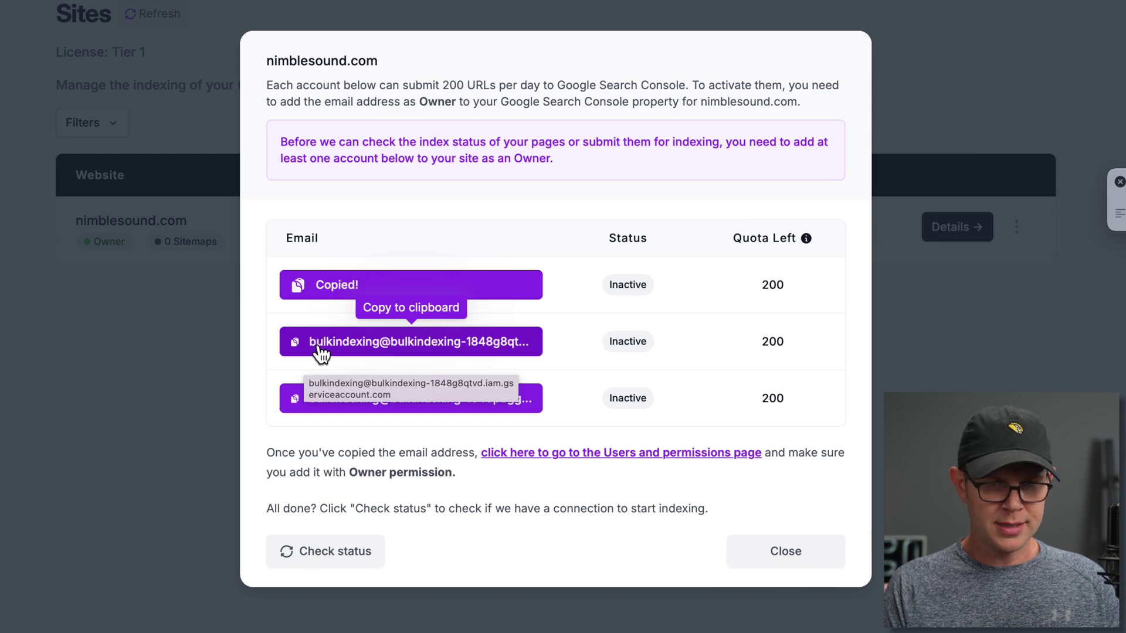
click(321, 352)
click(327, 405)
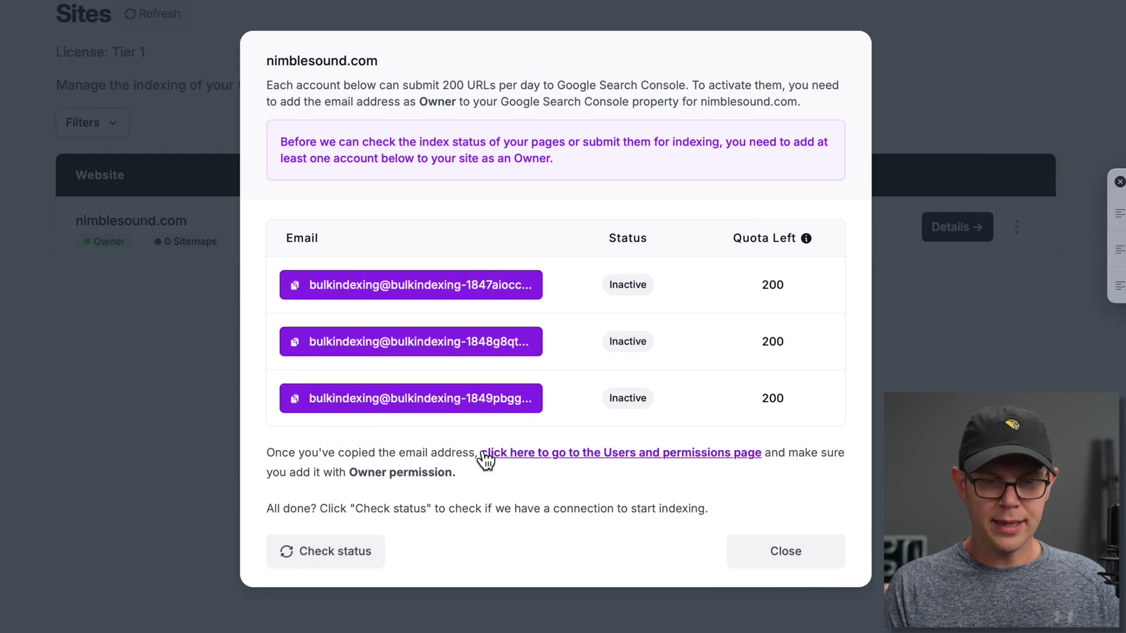
- On Users and permissions, add the first service-account email as an Owner of nimblesound.com
click(607, 456)
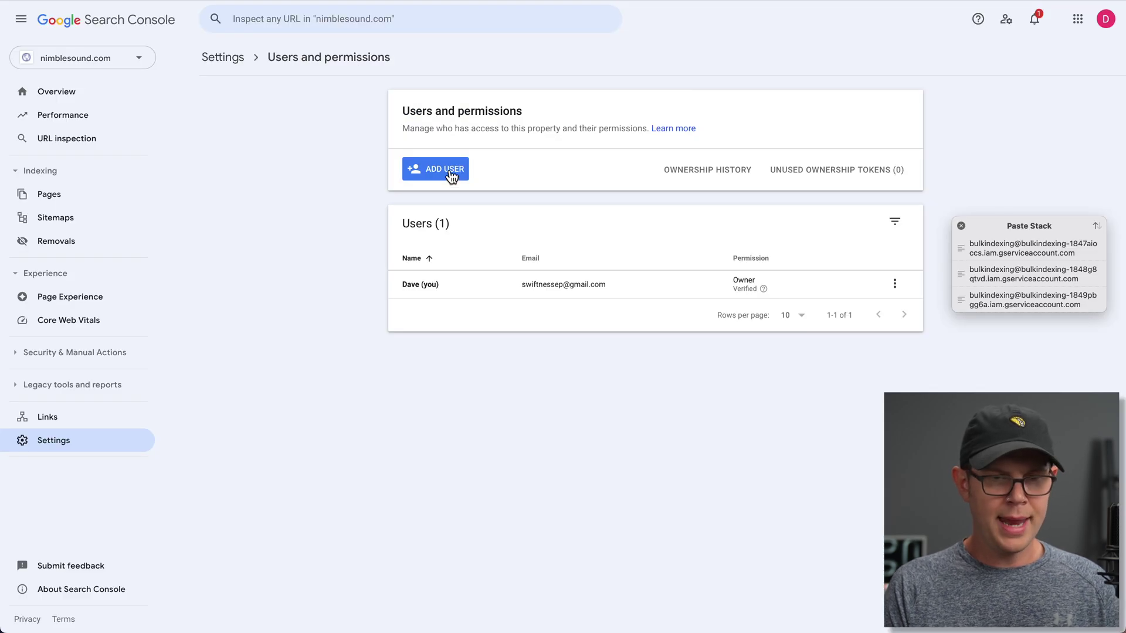
click(451, 175)
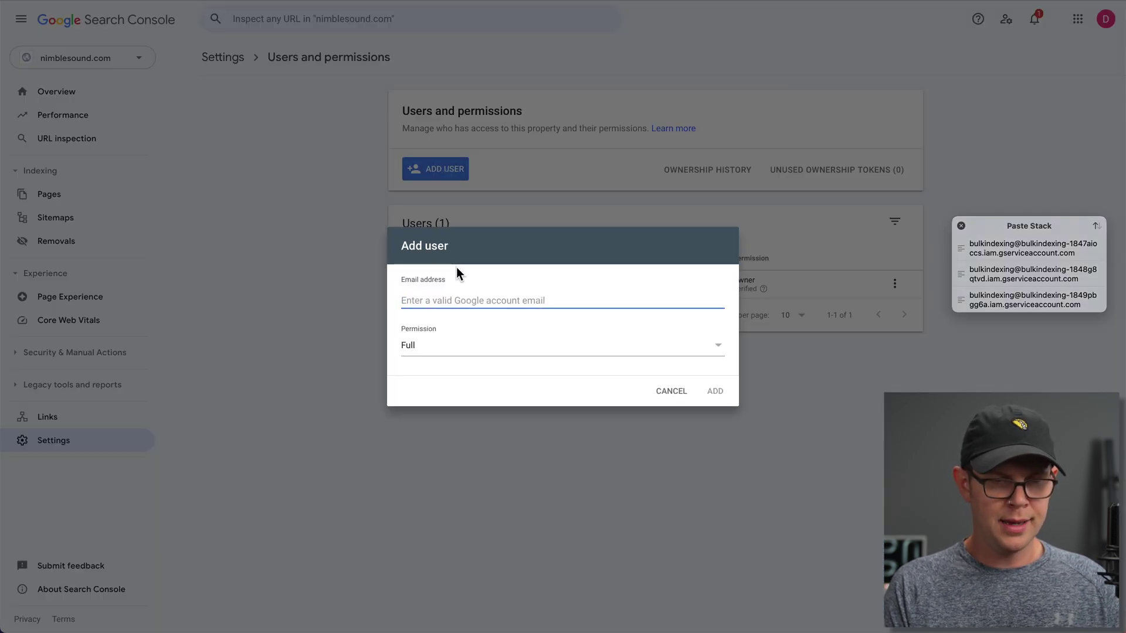
key(super+v)
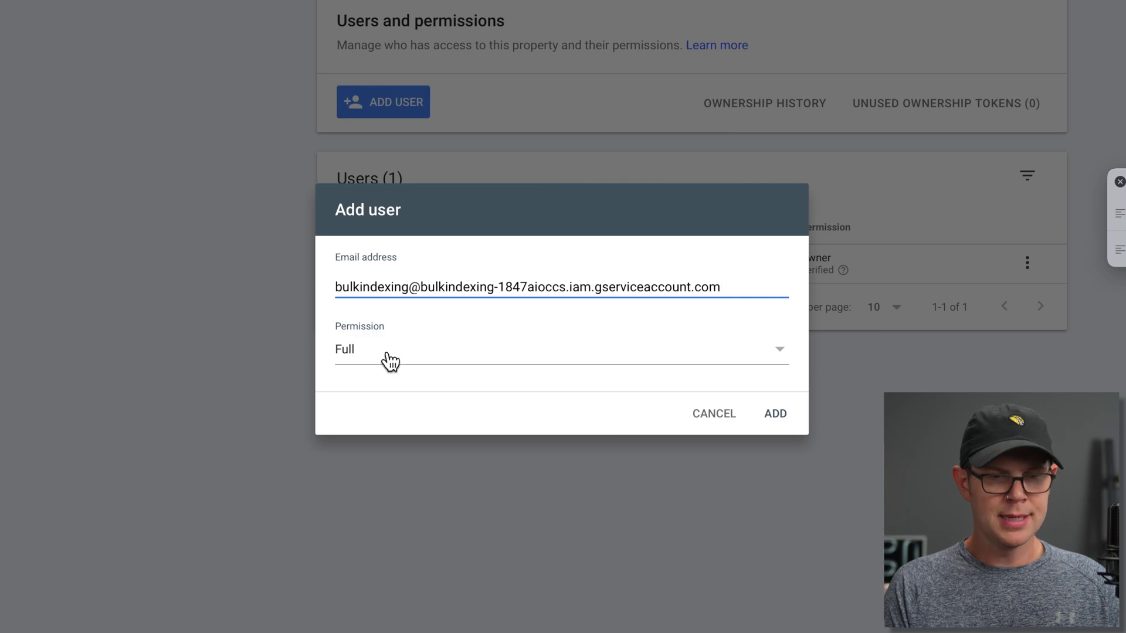
click(390, 362)
click(389, 329)
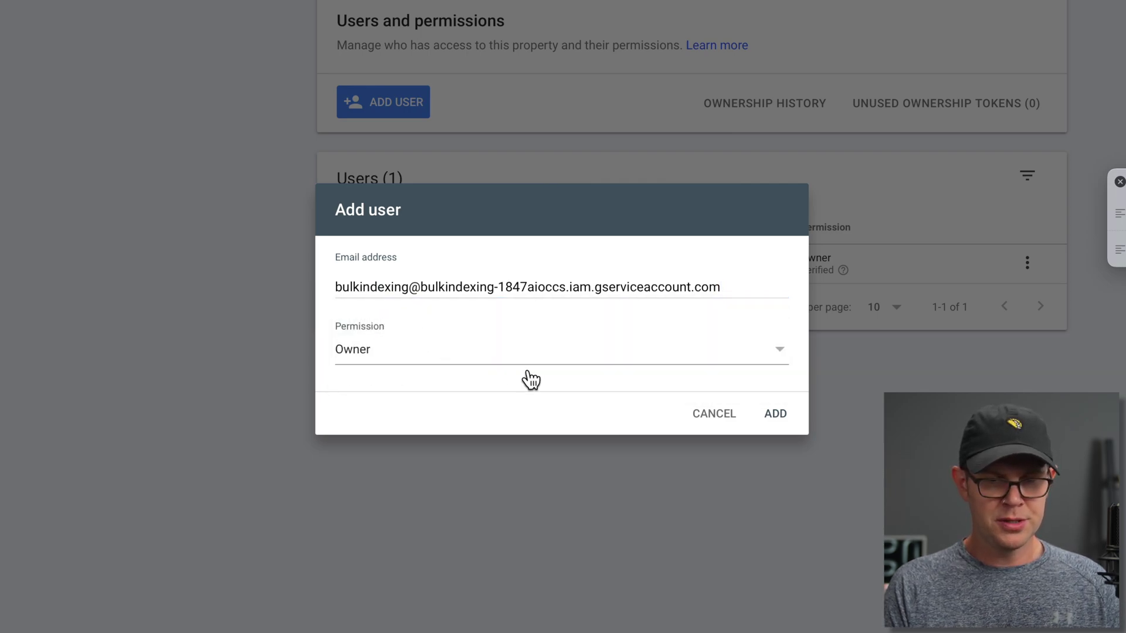
click(773, 415)
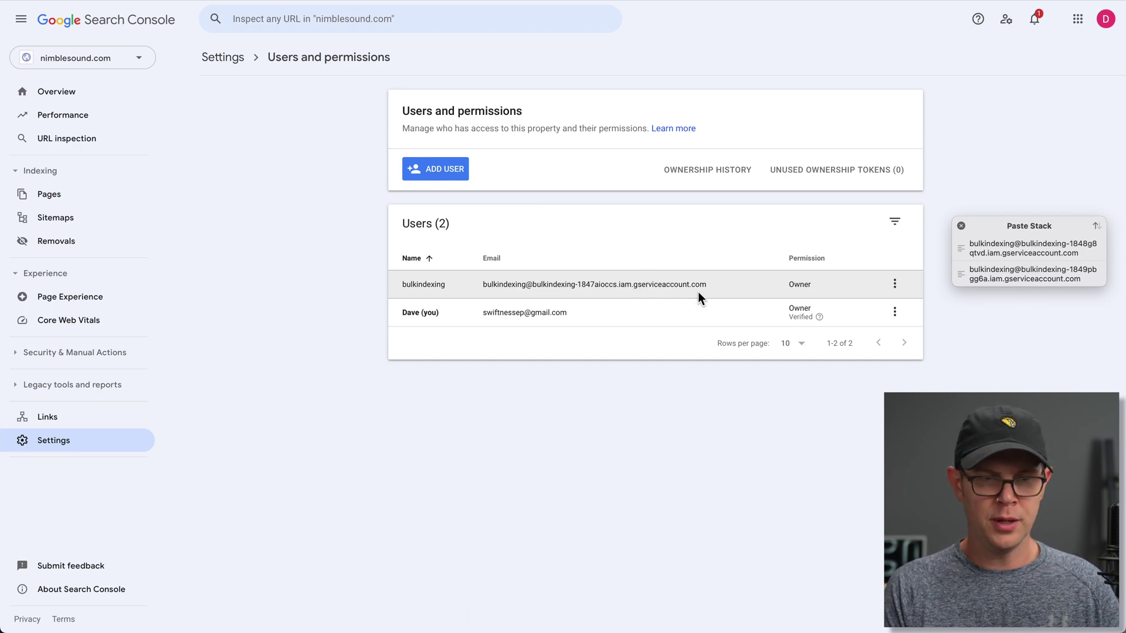
- Add the second and third service-account emails as Owners as well
click(463, 172)
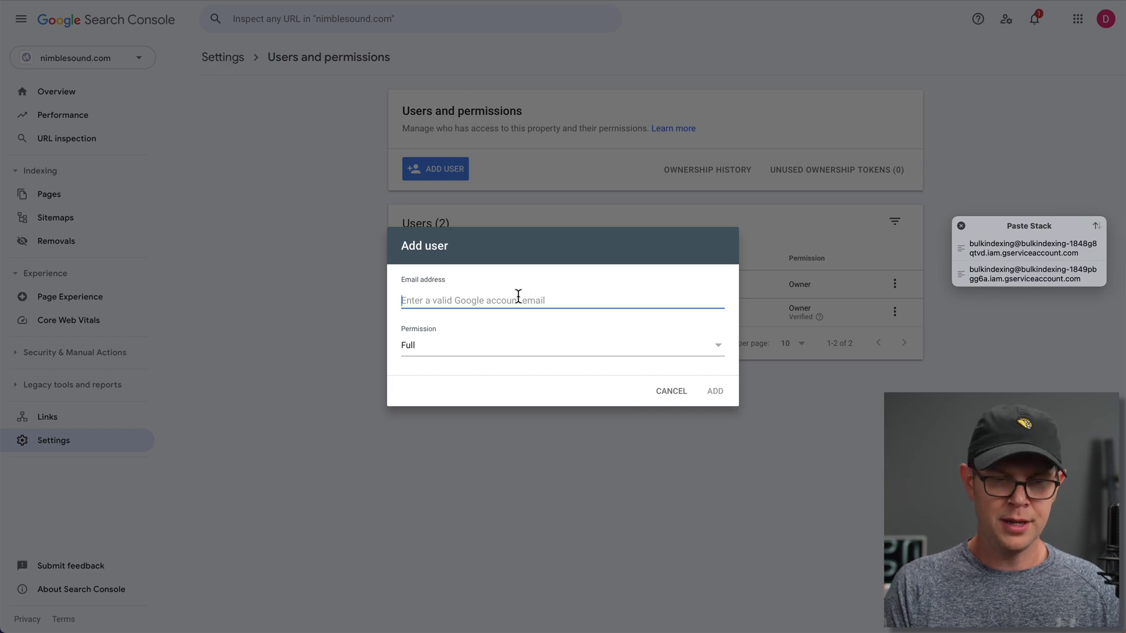
key(super+v)
key(Return)
key(super+v)
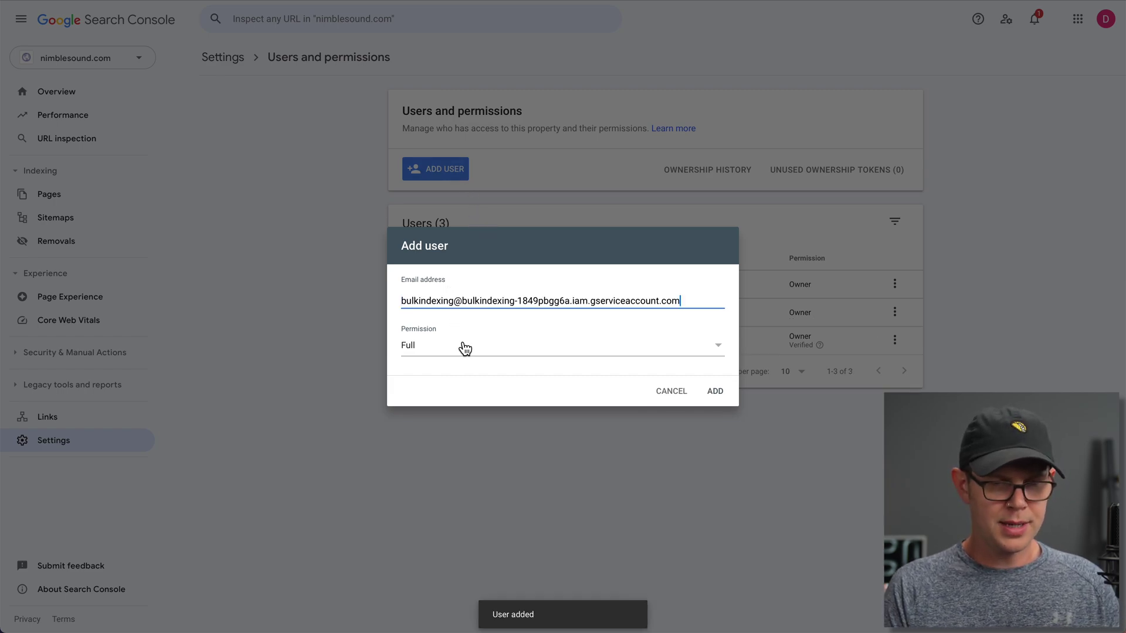
click(460, 346)
click(451, 334)
click(715, 391)
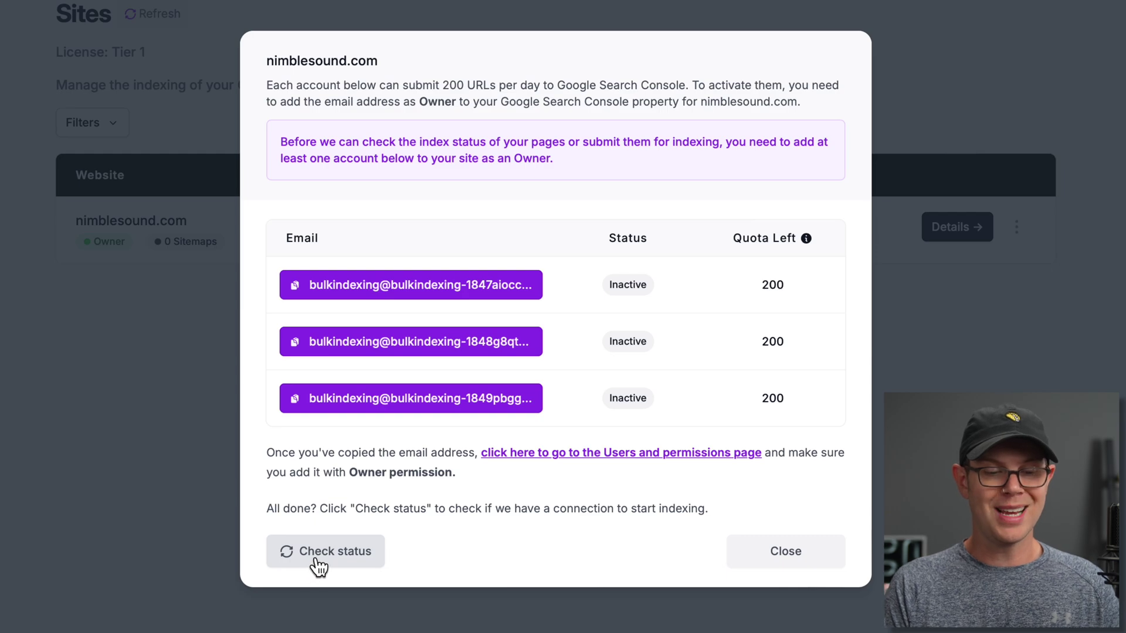
- Recheck status so all 3/3 service accounts show Active, then switch on Auto Index for nimblesound.com
click(322, 564)
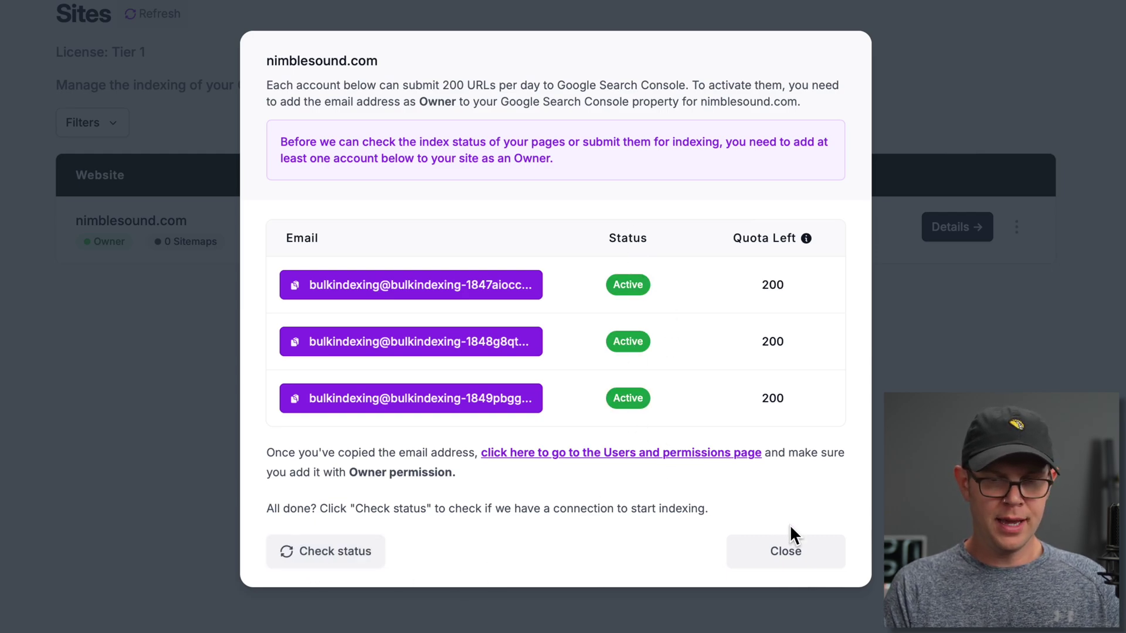
click(792, 564)
click(721, 260)
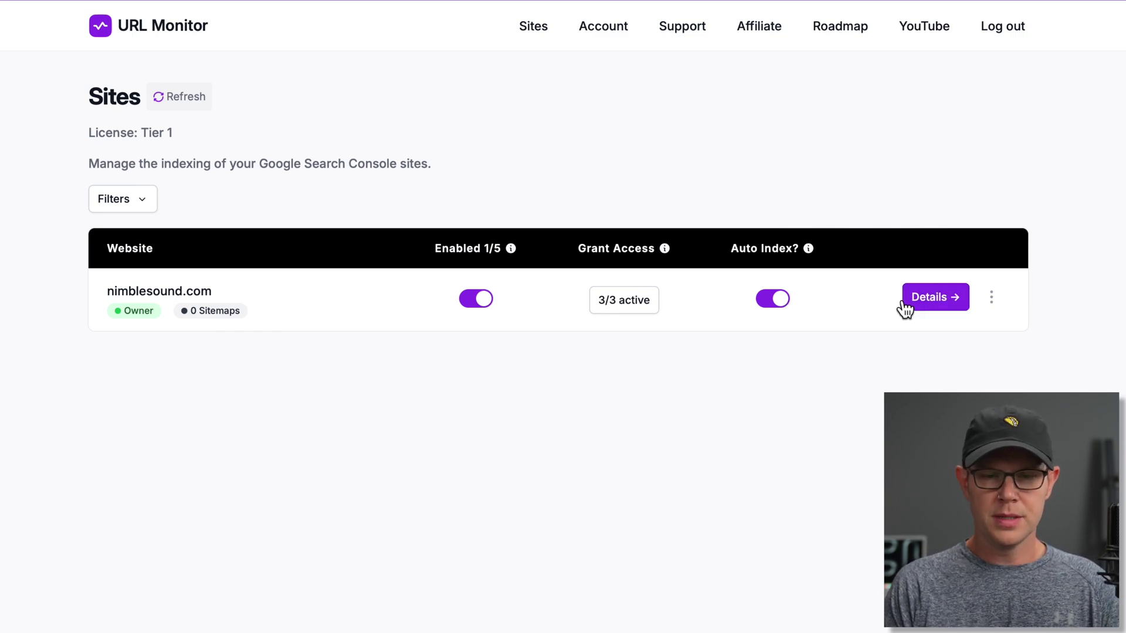
click(950, 306)
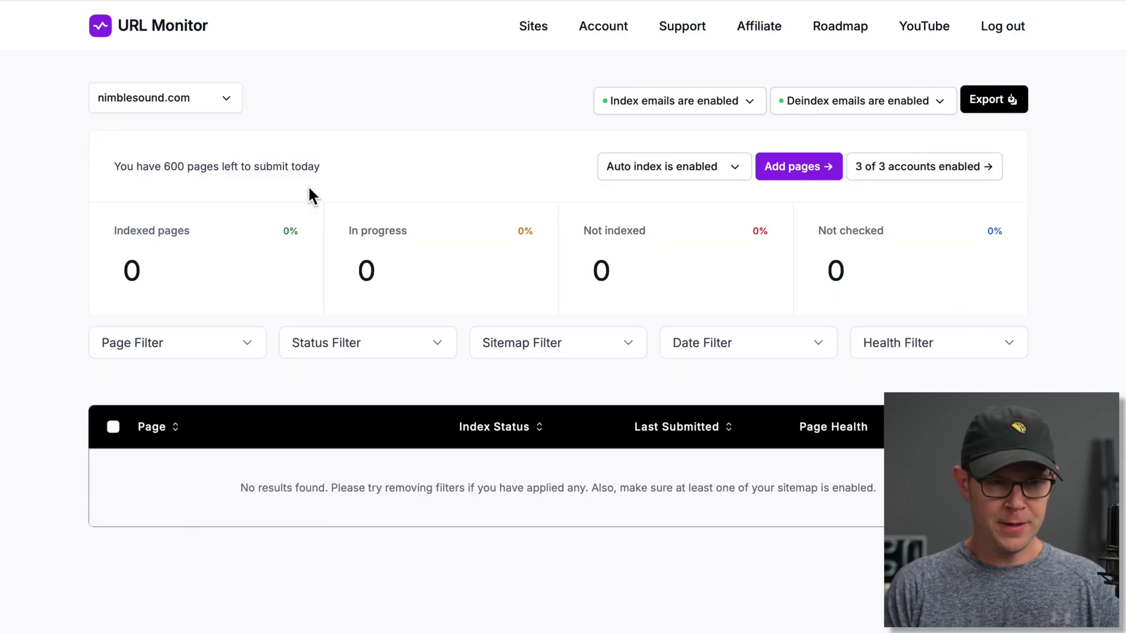
click(226, 108)
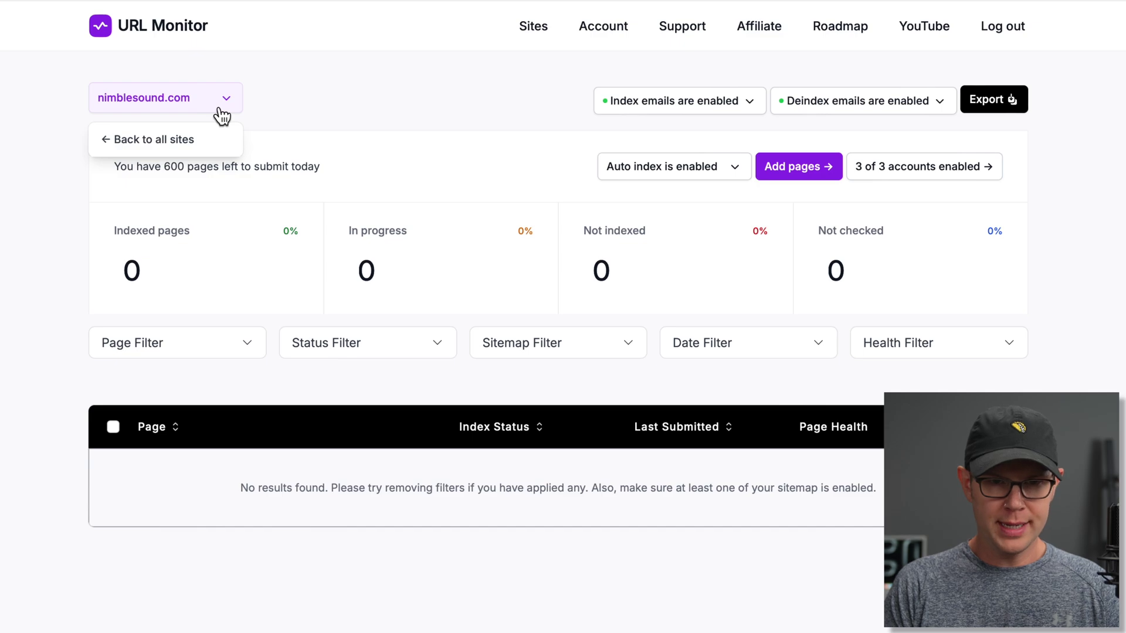
click(335, 107)
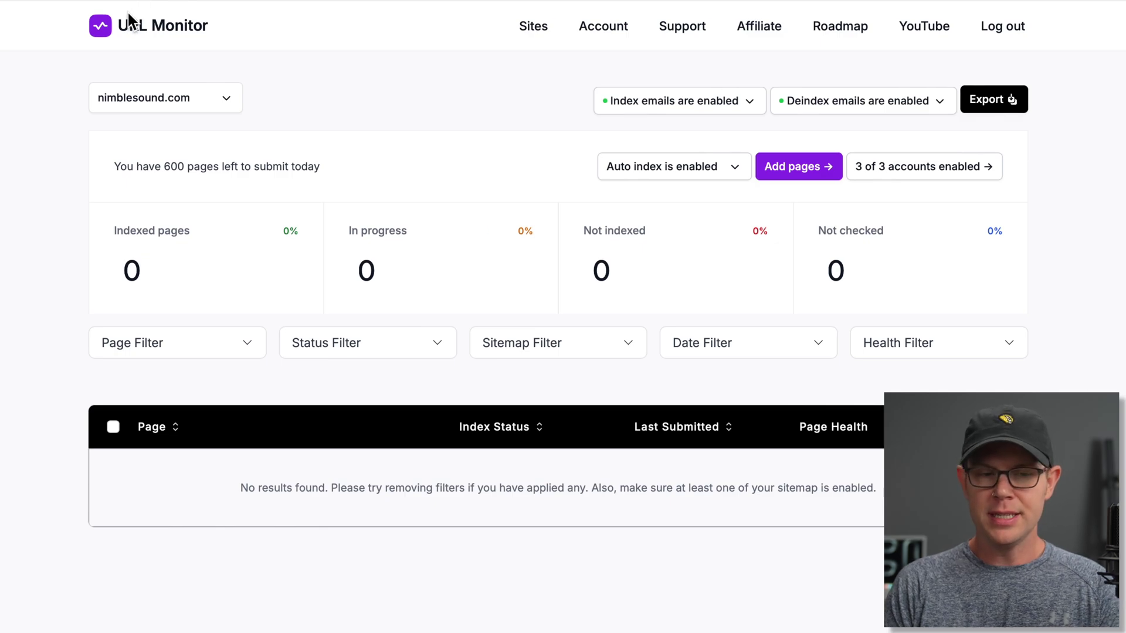
click(163, 110)
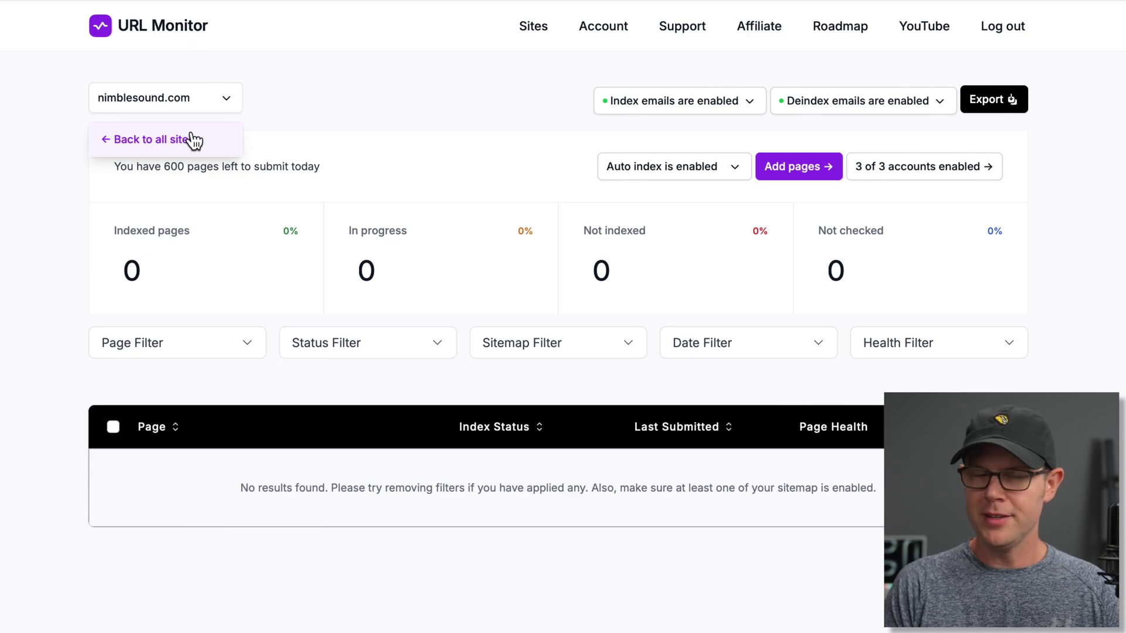
click(338, 102)
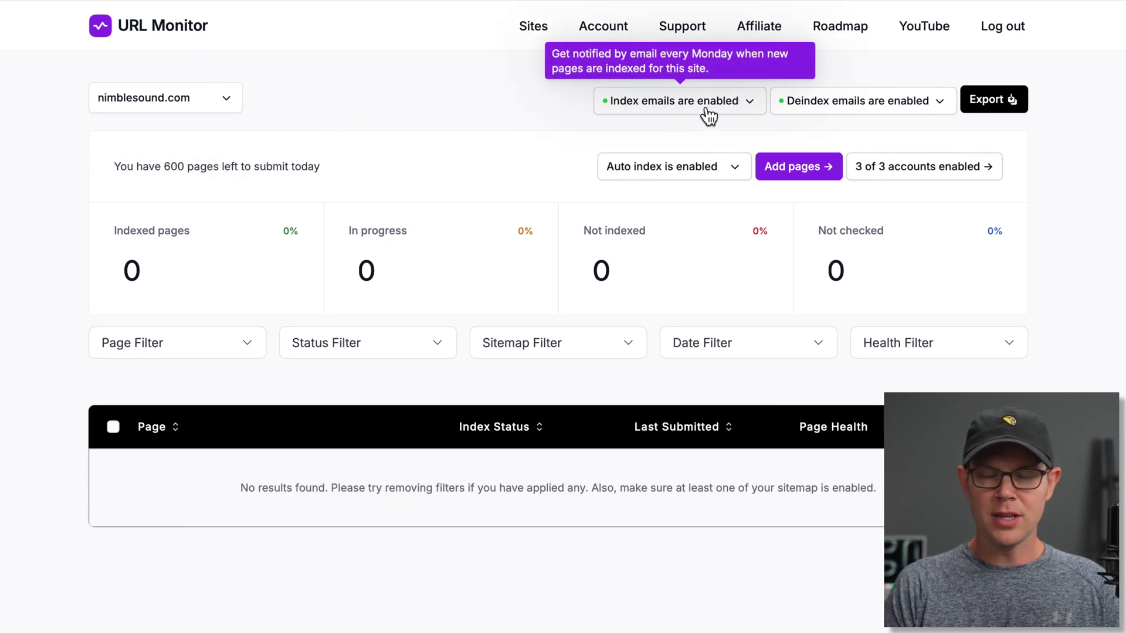
- Leave Index and Deindex email options unchanged, then export and download nimblesound.com's page data
click(737, 111)
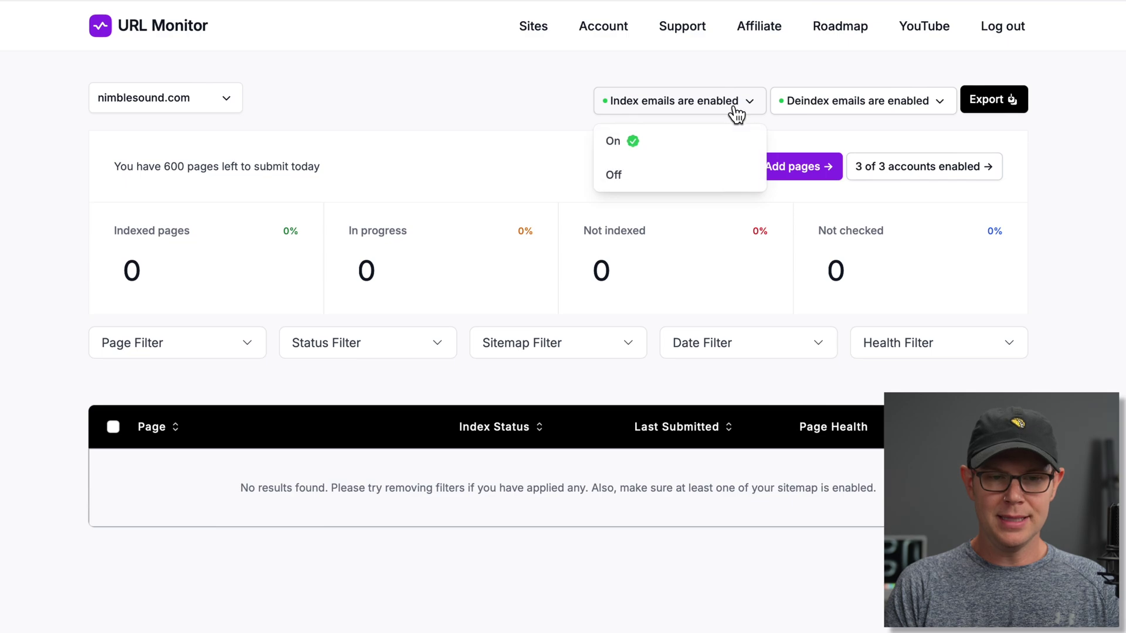
click(625, 179)
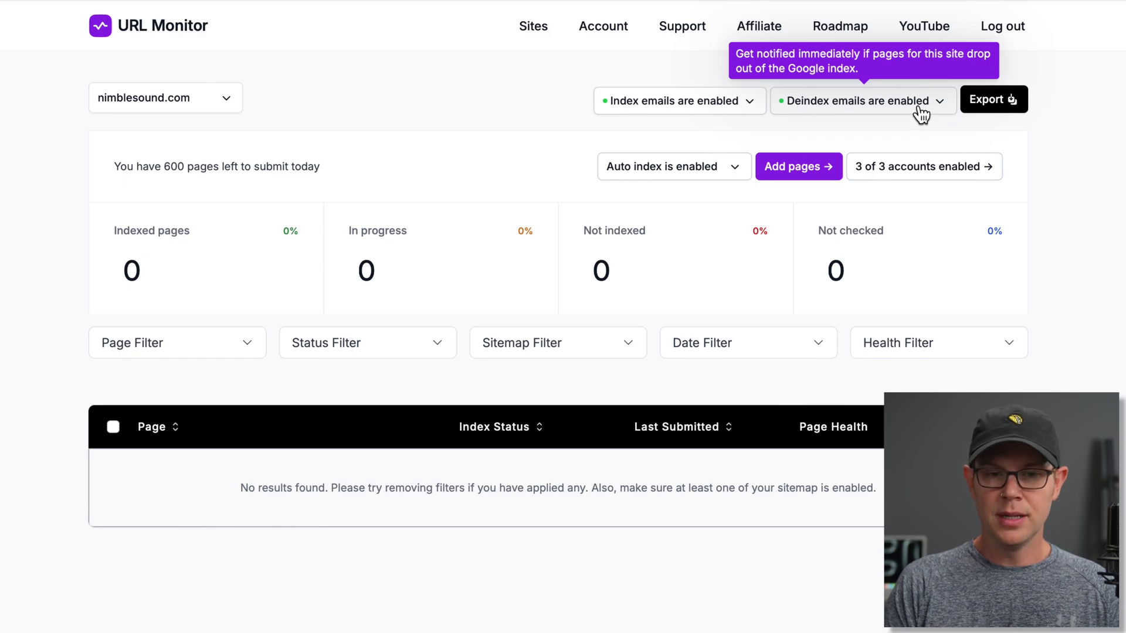
click(921, 113)
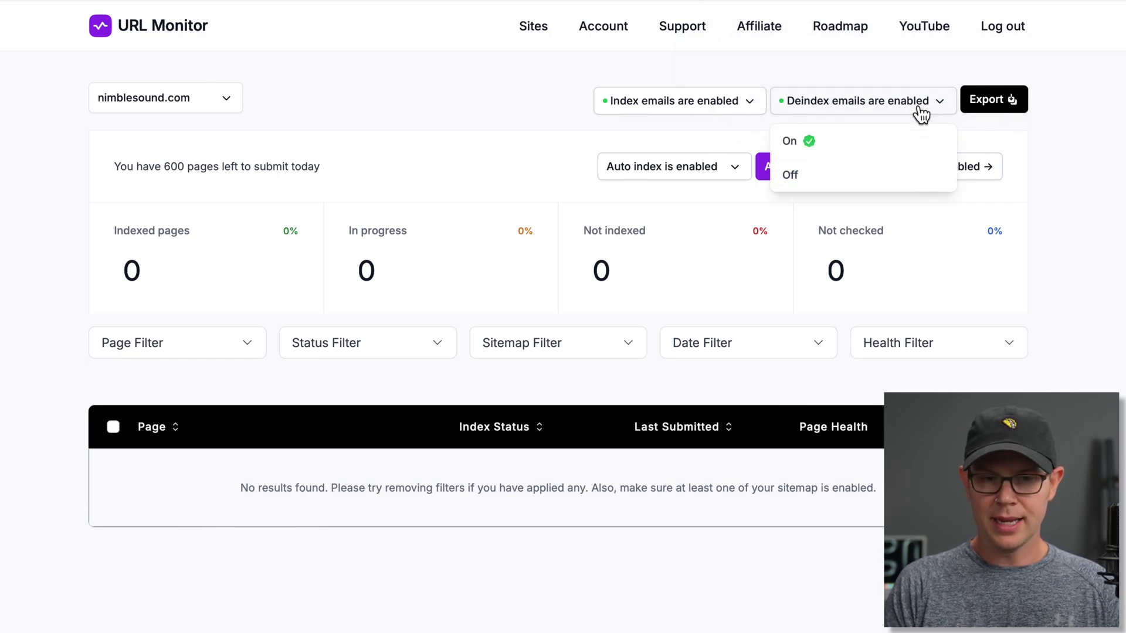
click(1025, 183)
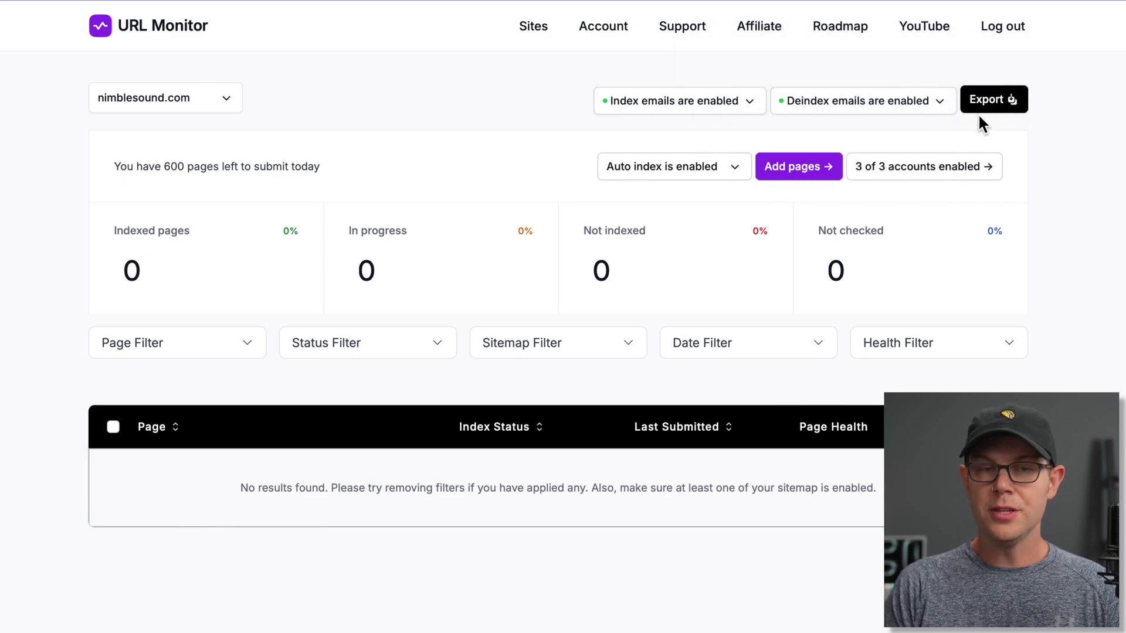
click(1013, 111)
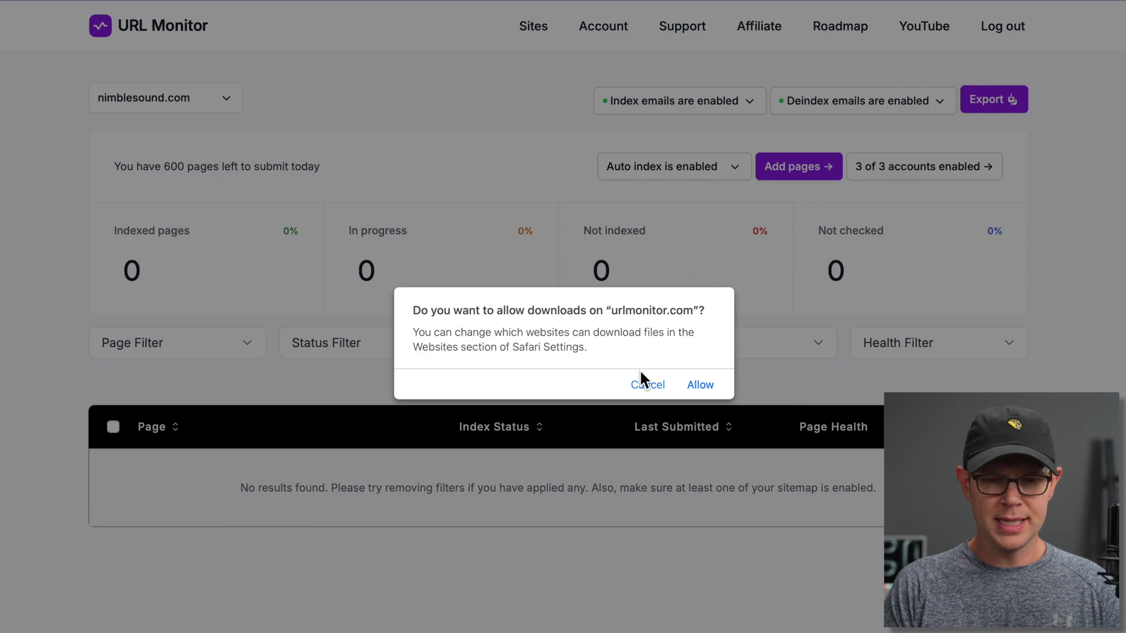
click(702, 385)
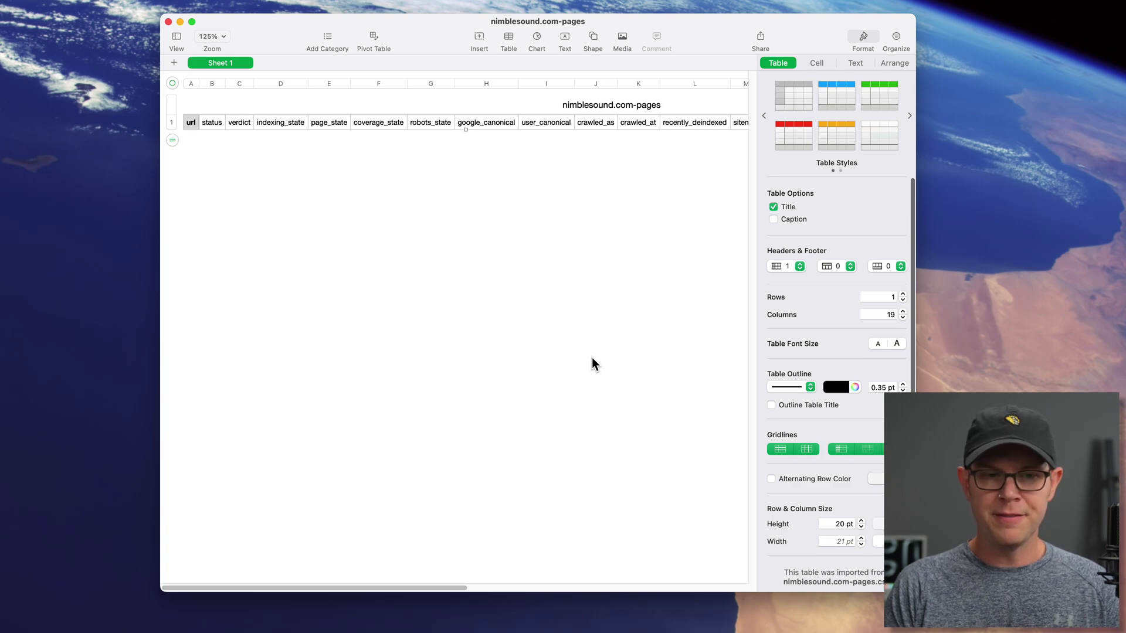
scroll(592, 358, right, 10)
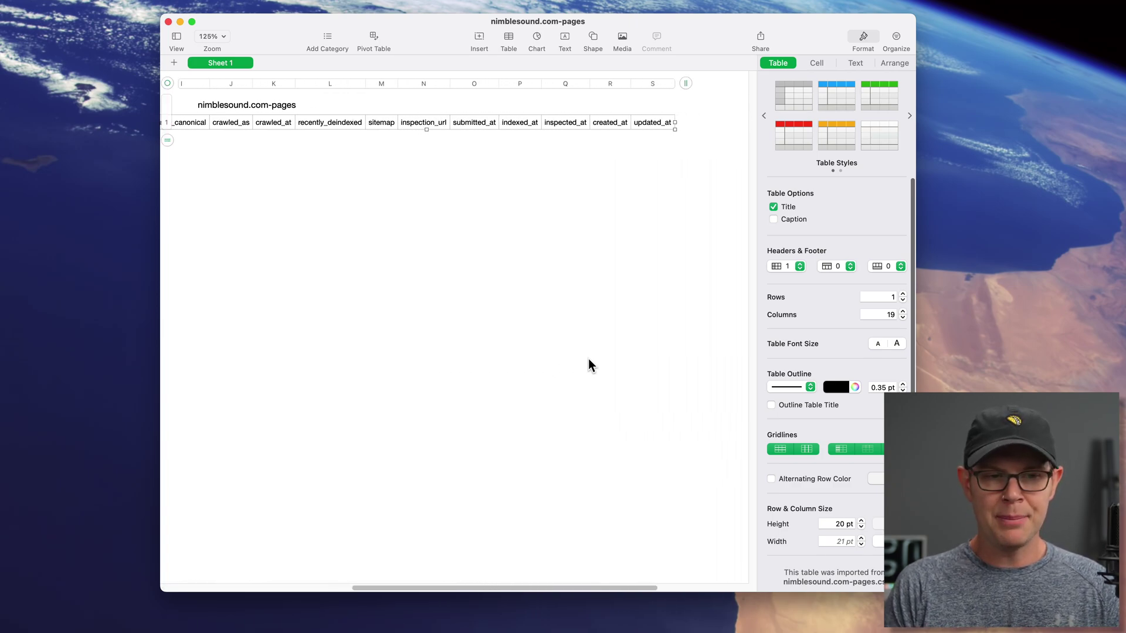
scroll(589, 357, left, 10)
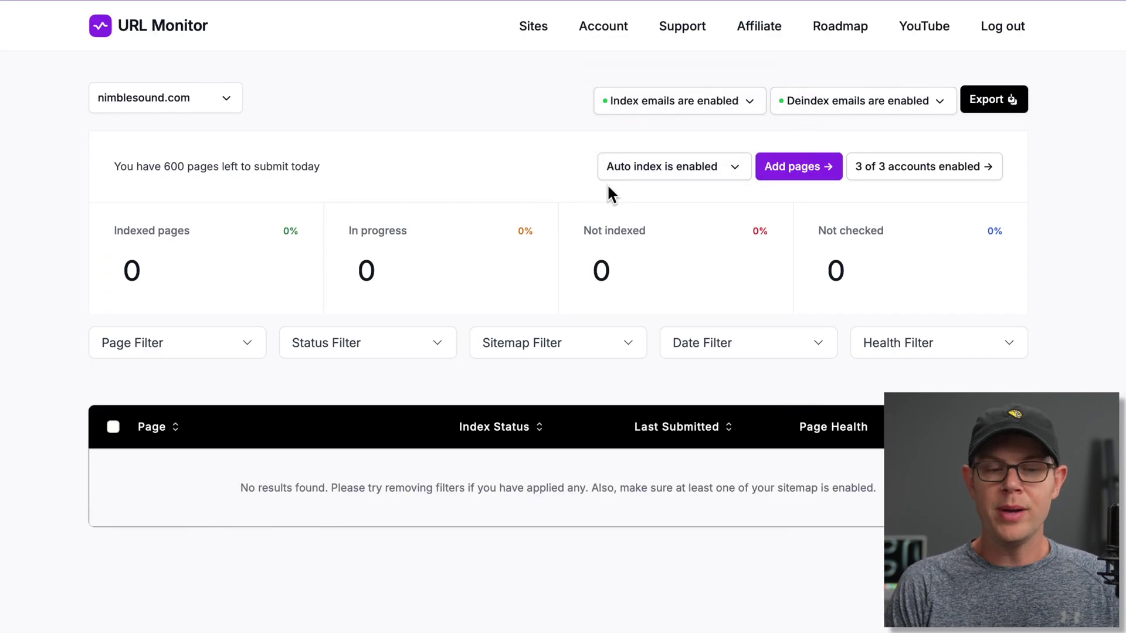
- From Sites, open nimblesound.com details and its '3 of 3 accounts enabled' service-account list
click(533, 31)
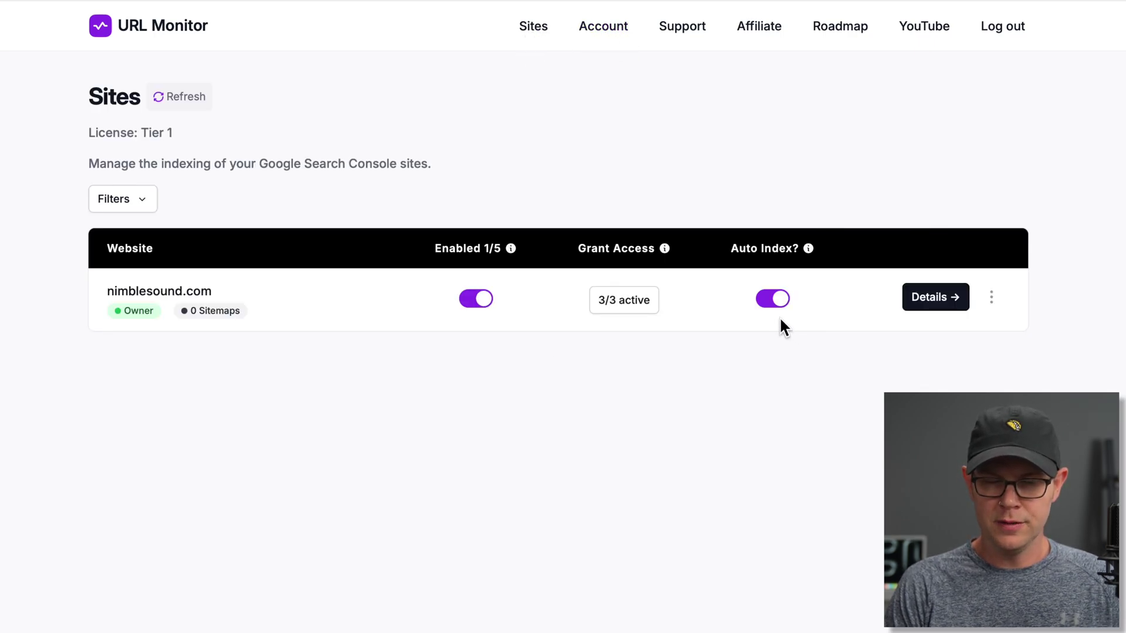
click(945, 311)
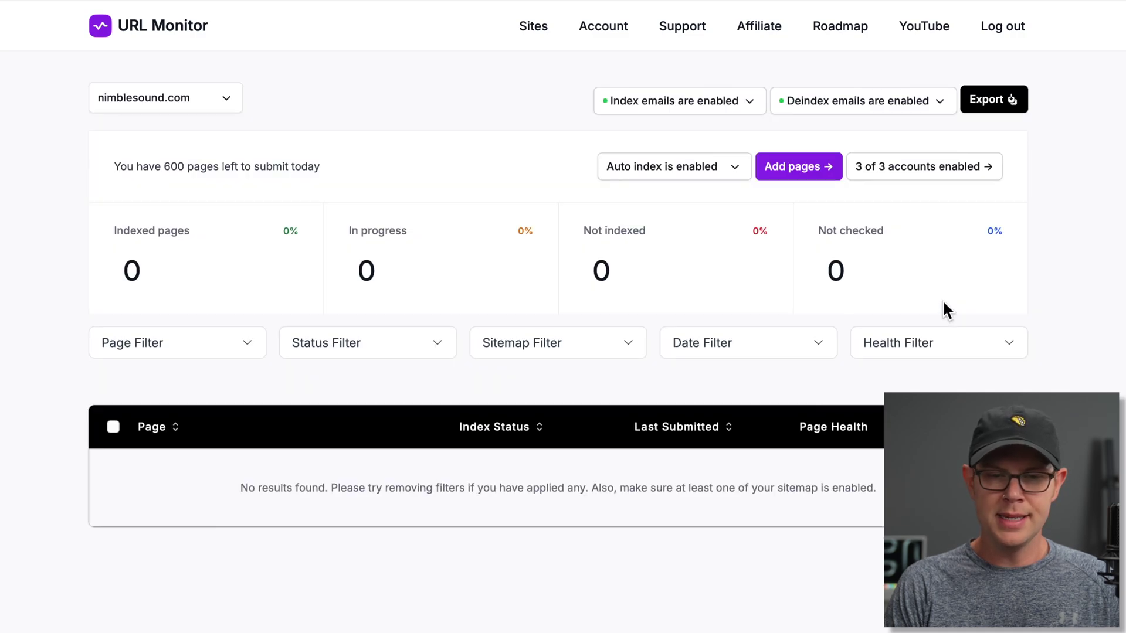
click(737, 182)
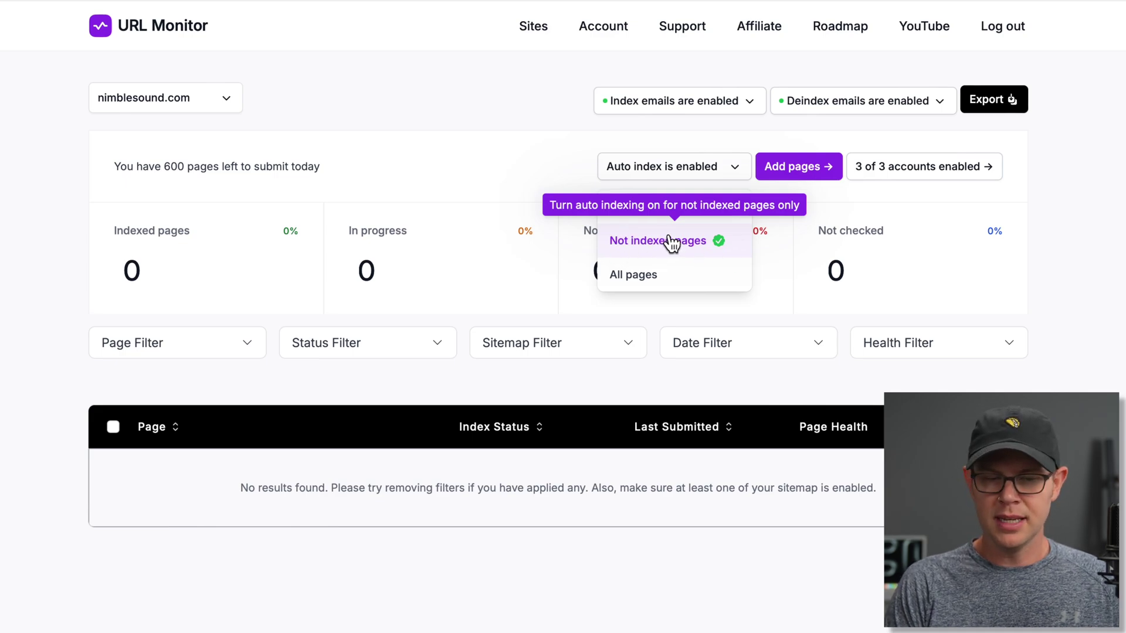
click(795, 139)
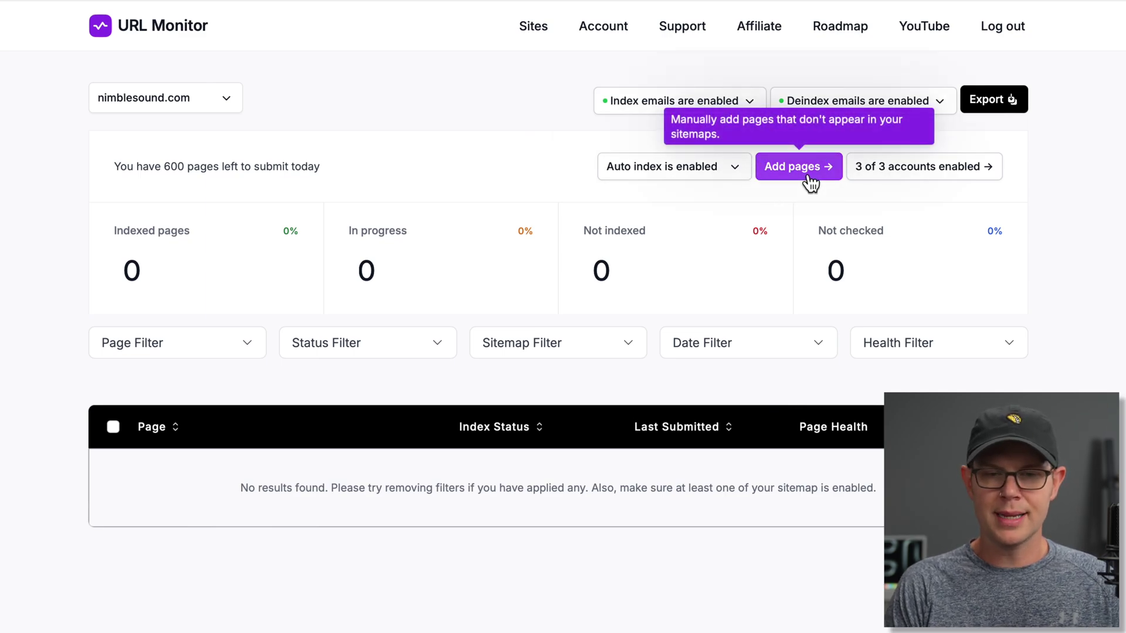
click(942, 180)
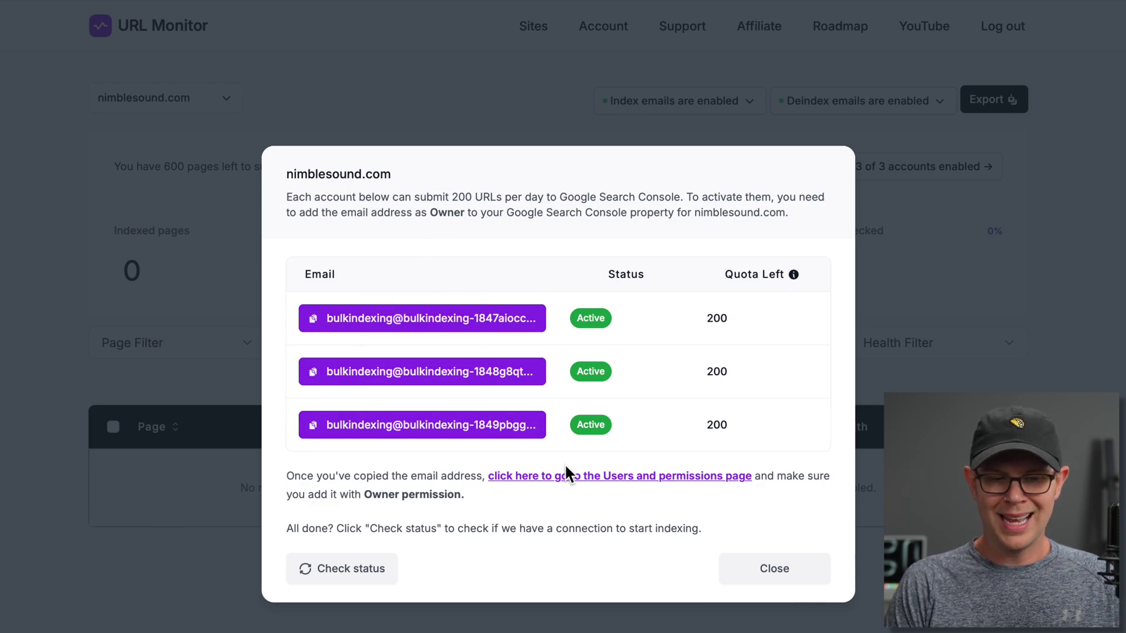
- Close the nimblesound.com service accounts list
click(786, 571)
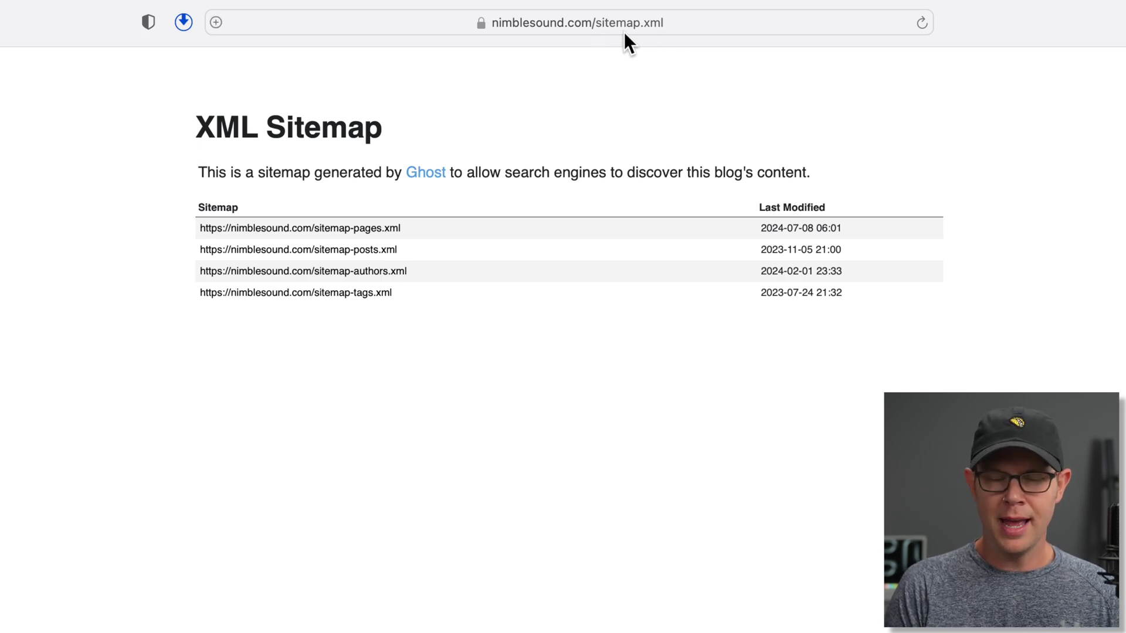
click(682, 22)
key(super+c)
key(Escape)
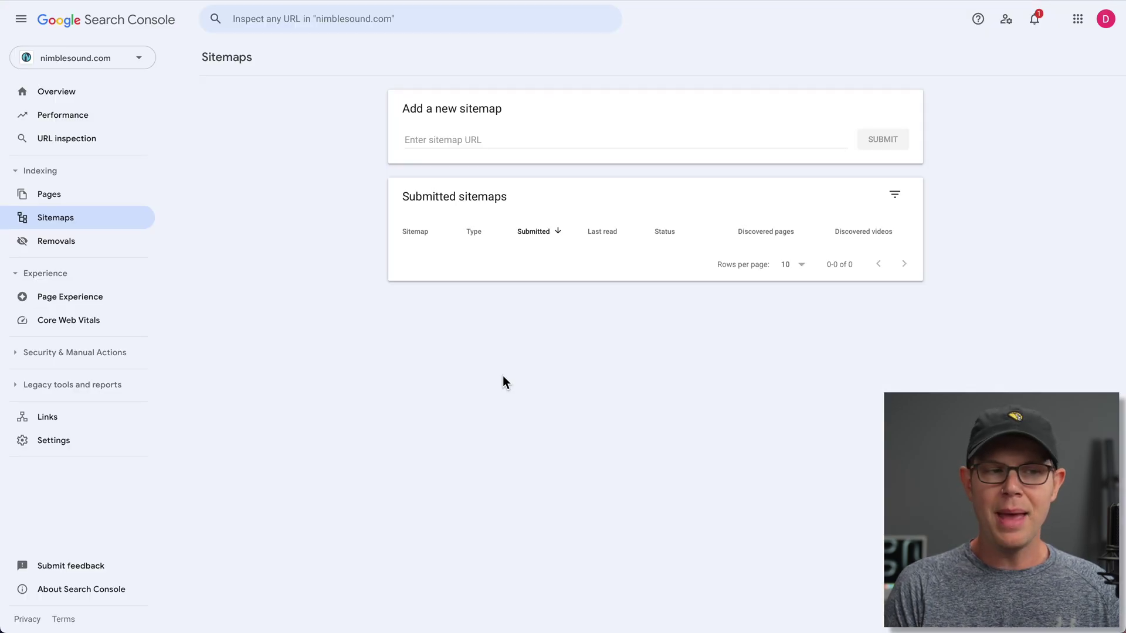
click(449, 139)
key(super+v)
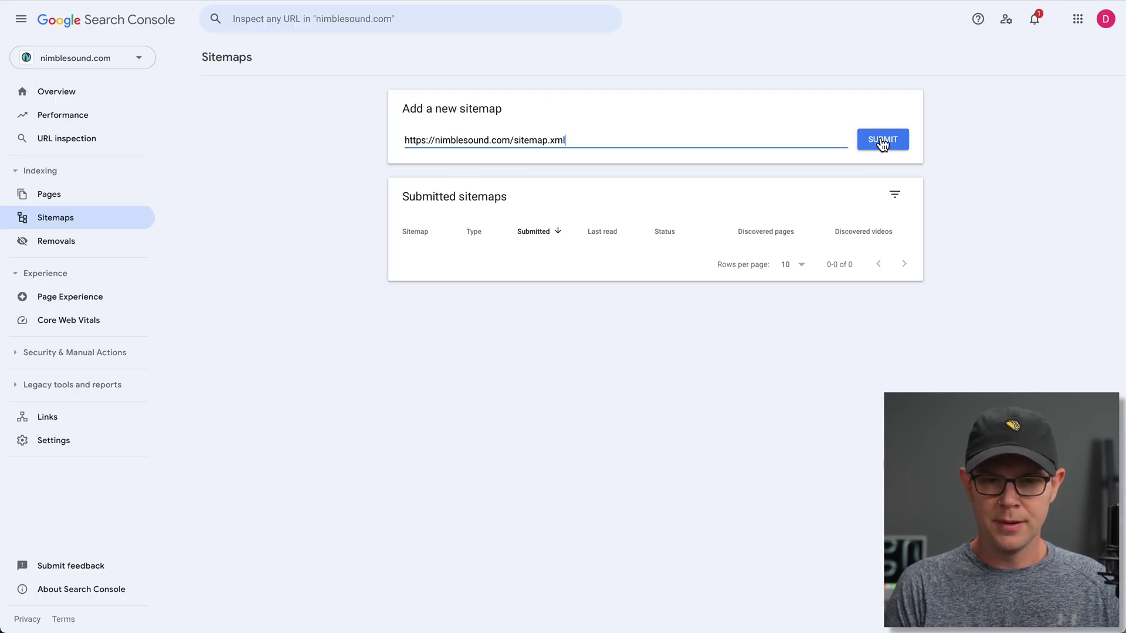
click(886, 142)
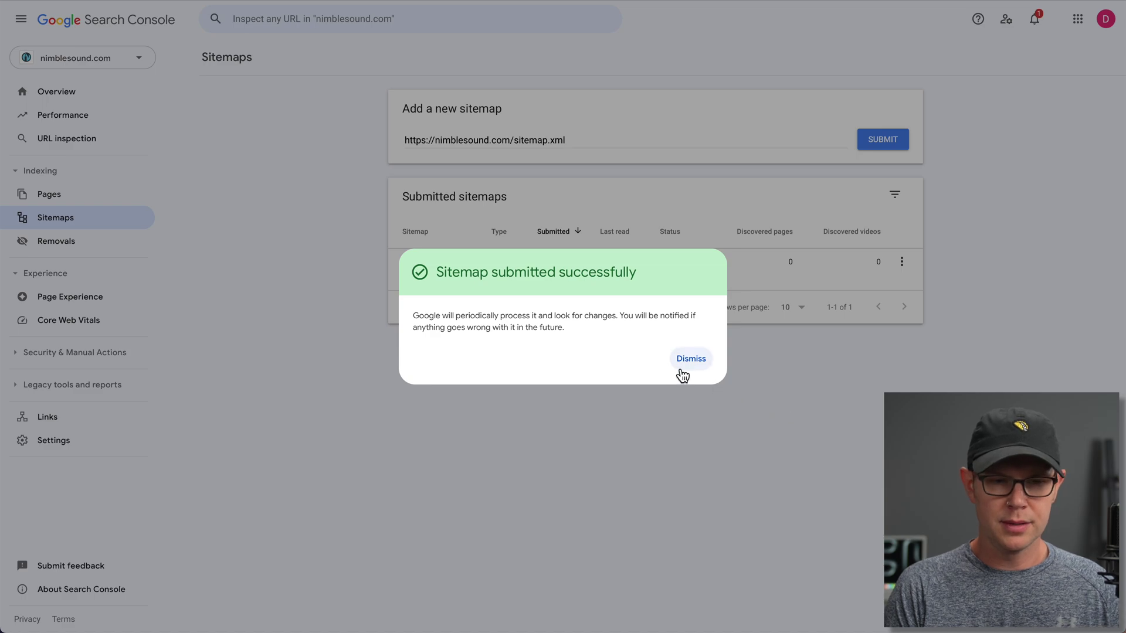
click(680, 360)
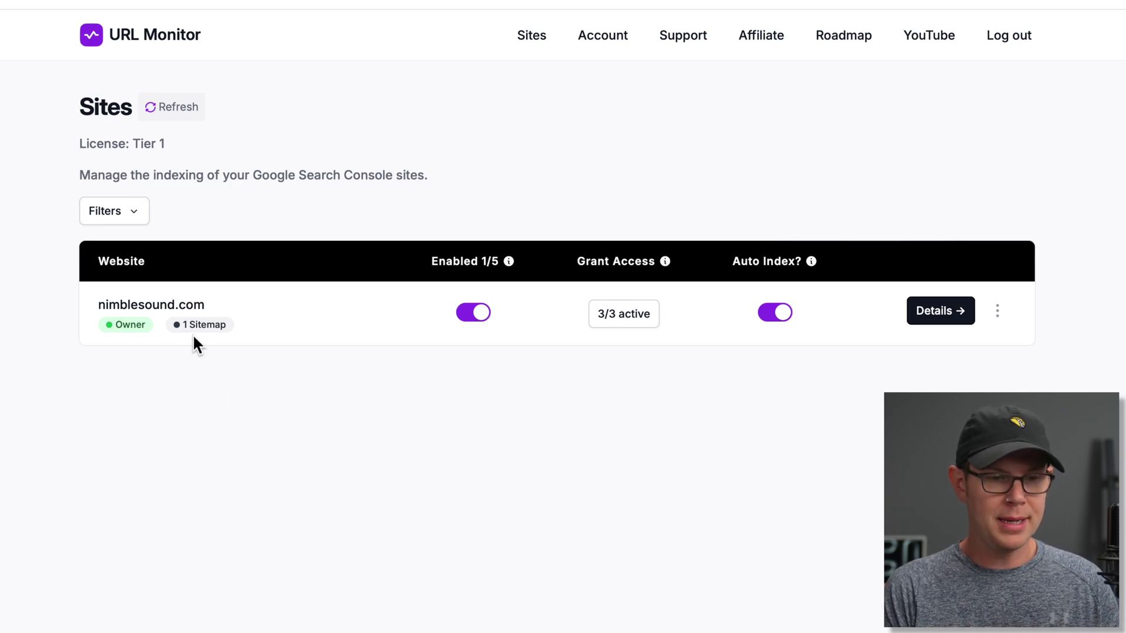
- Open the sitemap.xml row under Submitted sitemaps to see each sub-sitemap's fetch status
mouse_move(177, 315)
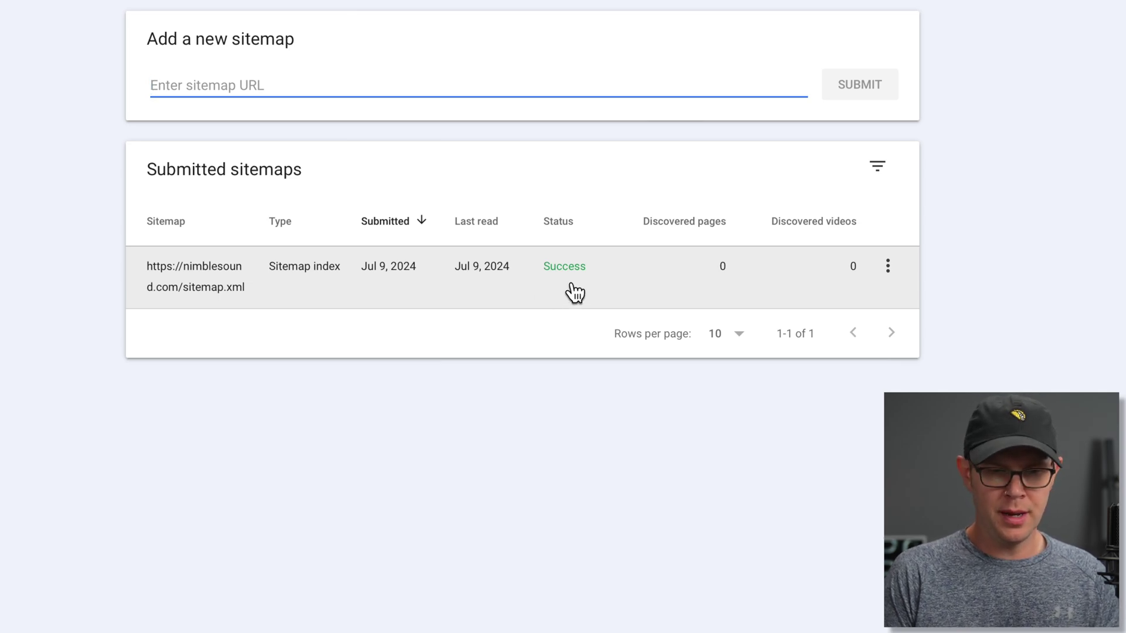
click(246, 280)
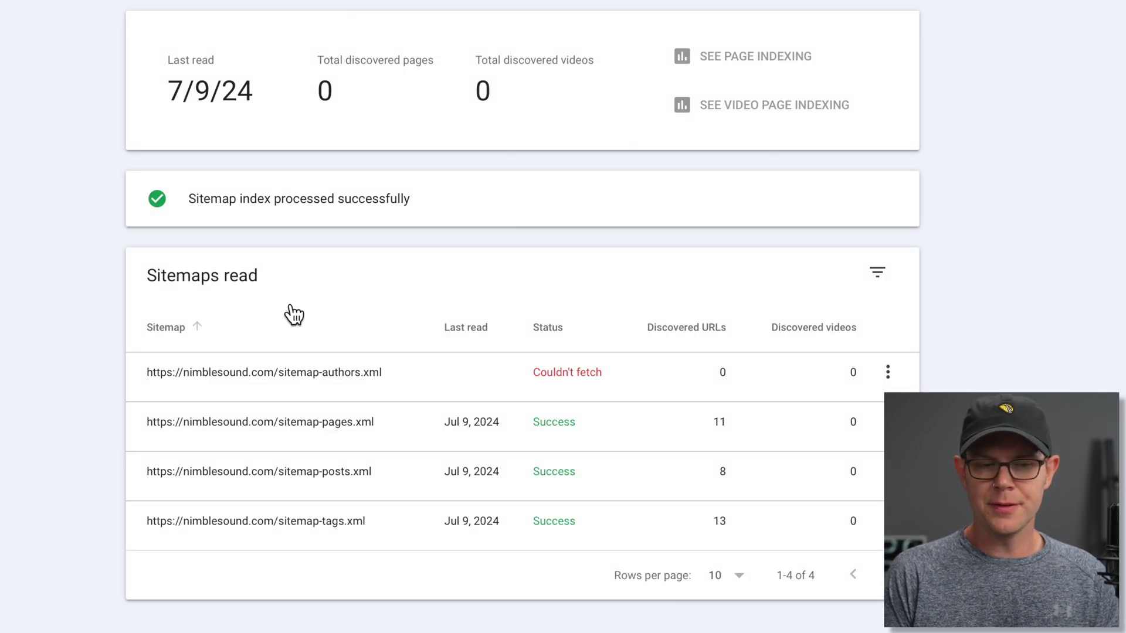